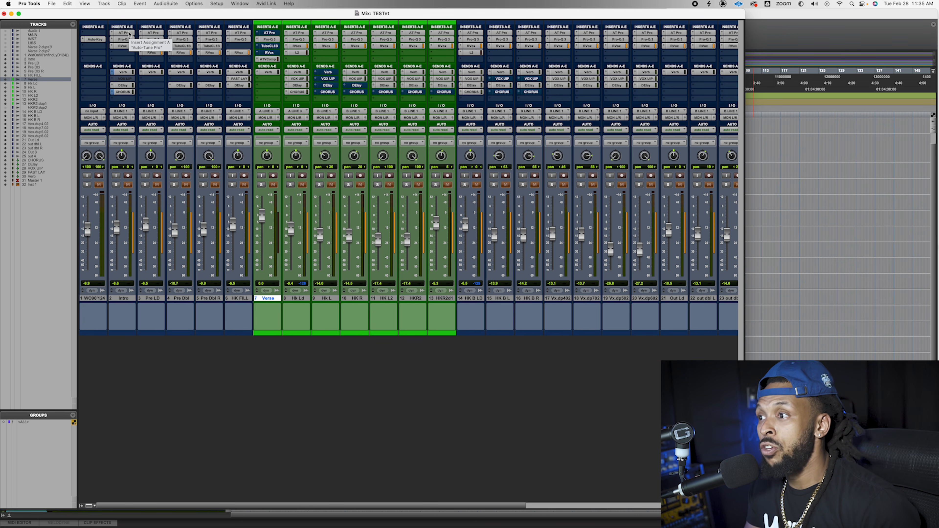
Step: Enlarge the Verse track in the Edit window and view the settings of its Auto-Tune Pro insert
right_click(129, 34)
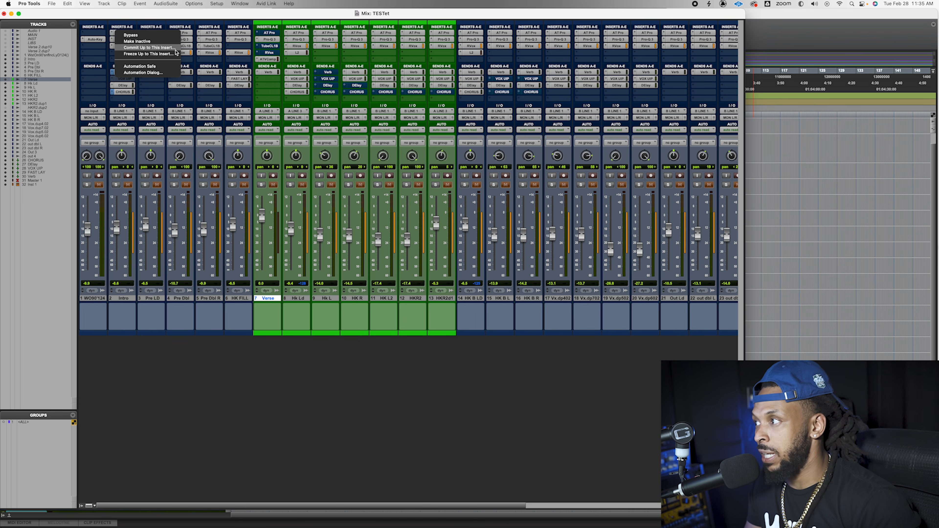
left_click(798, 41)
left_click(797, 42)
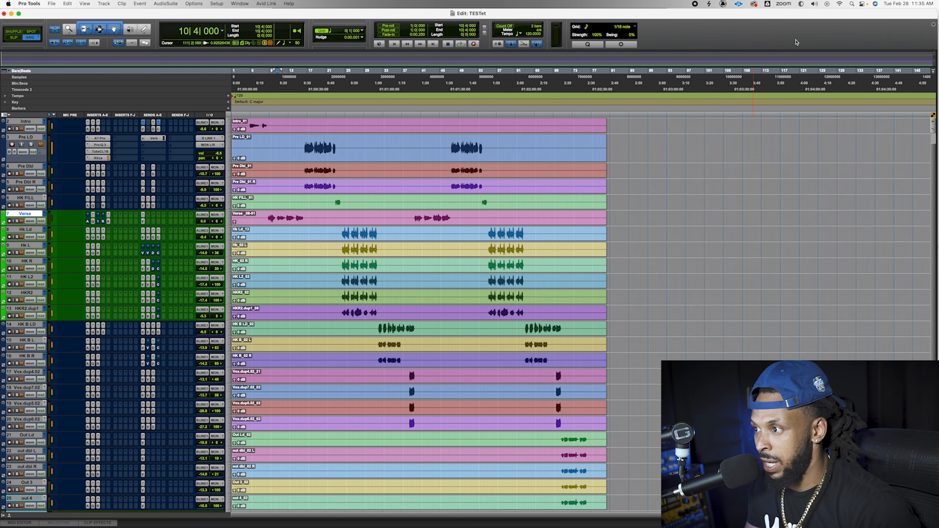
scroll(356, 188, "up", 1)
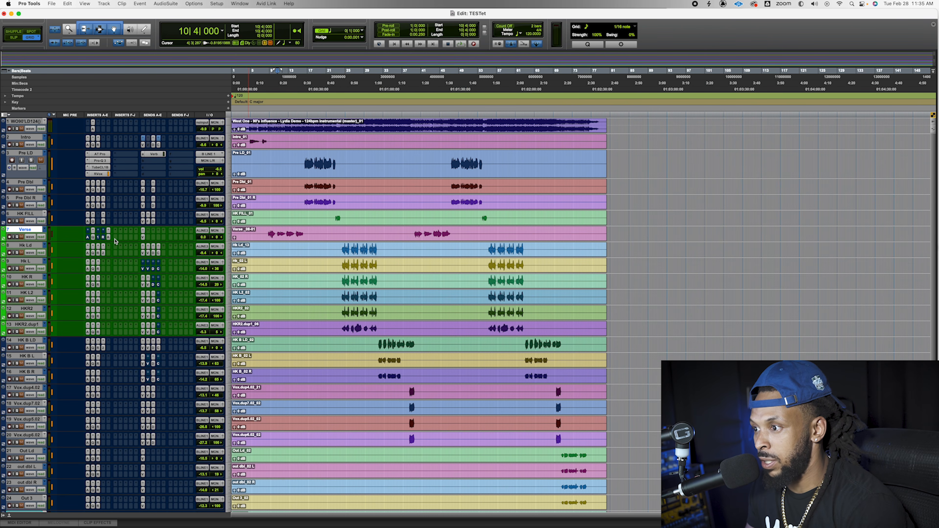
left_click_drag(115, 241, 119, 268)
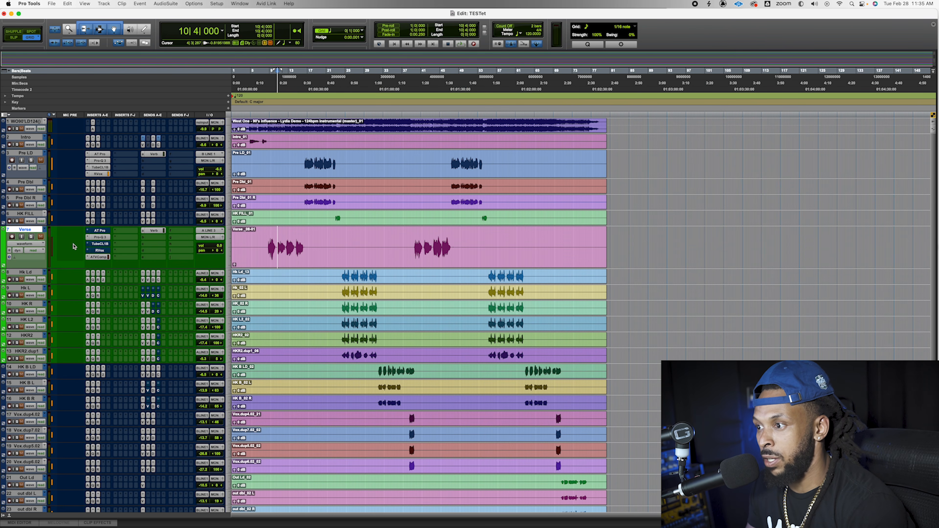
left_click(100, 230)
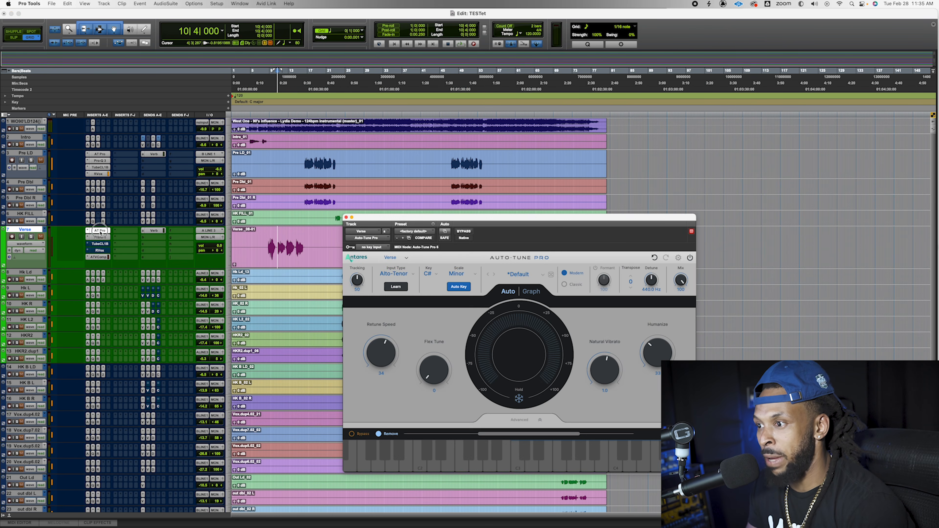
left_click(100, 230)
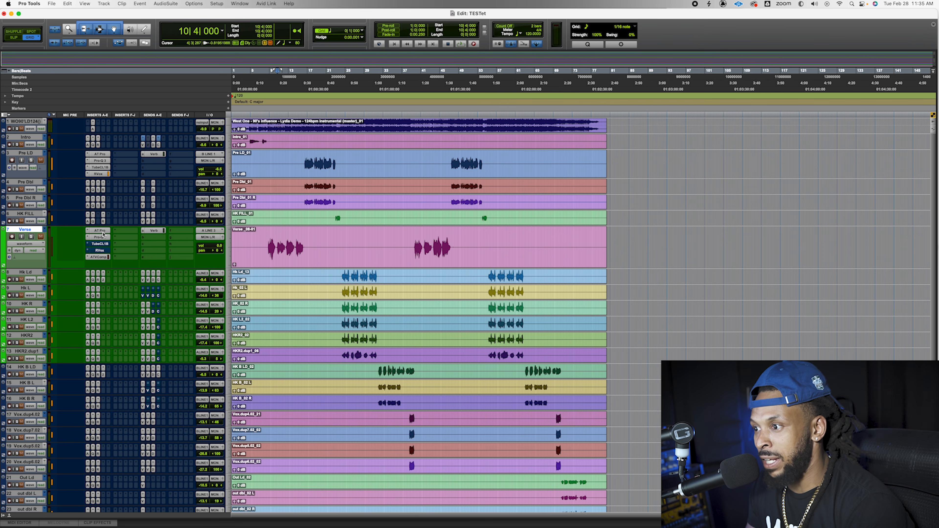
right_click(103, 234)
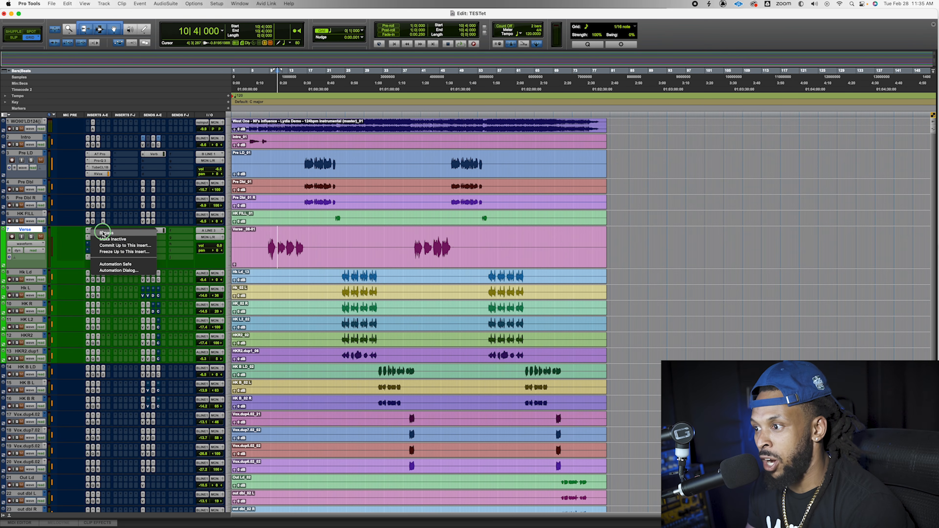
left_click(147, 246)
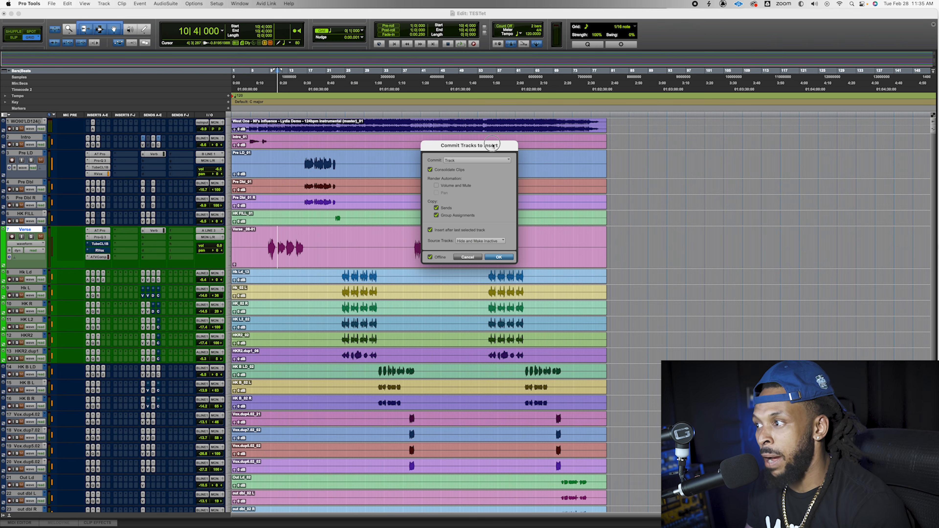
left_click_drag(493, 146, 488, 150)
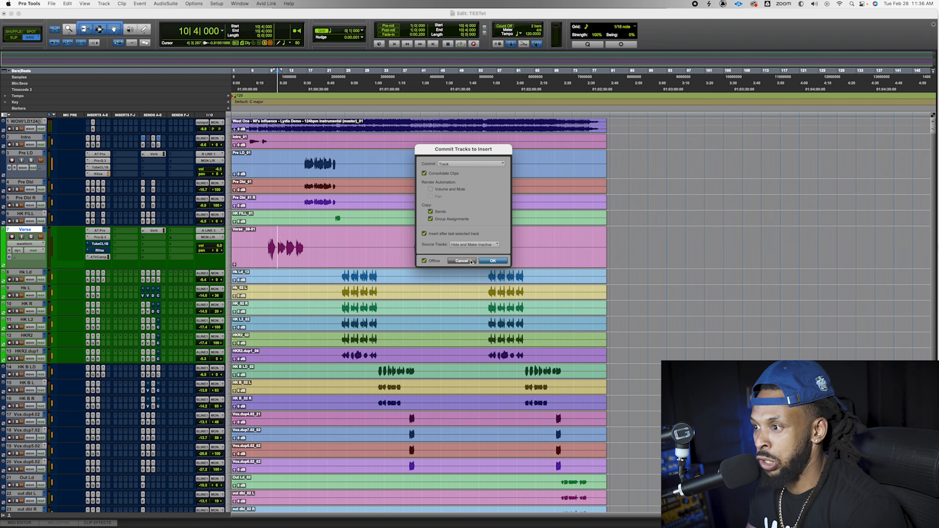
left_click(462, 261)
Step: Commit the Verse track up to its AT Pro insert, with Source Tracks set to Make Inactive
right_click(107, 232)
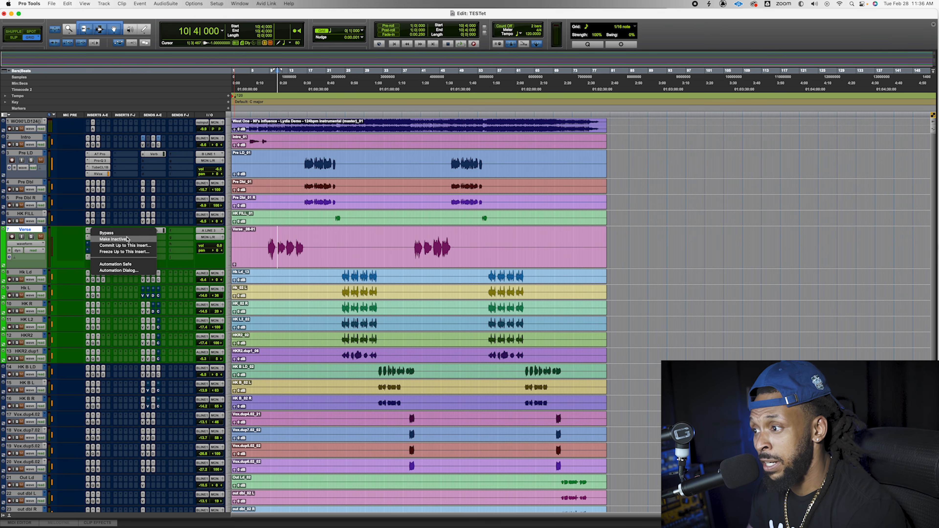
left_click(125, 245)
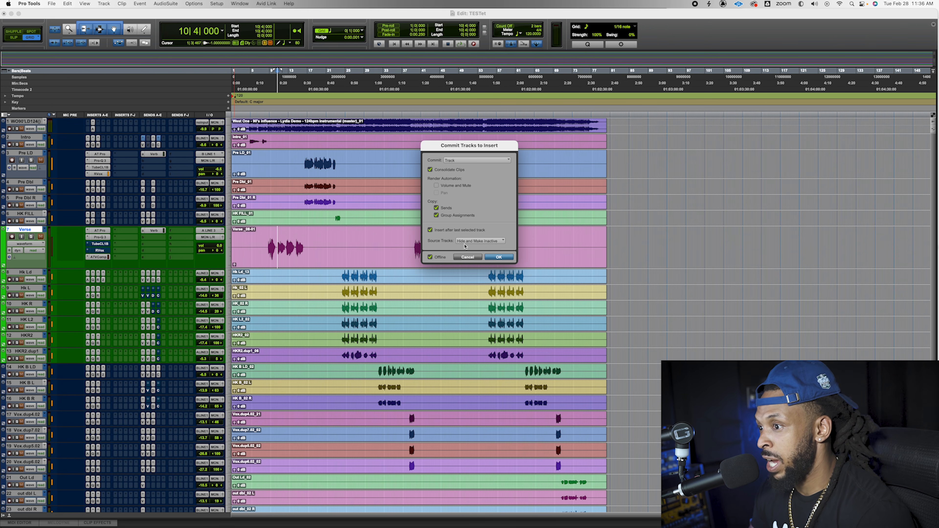
left_click(499, 241)
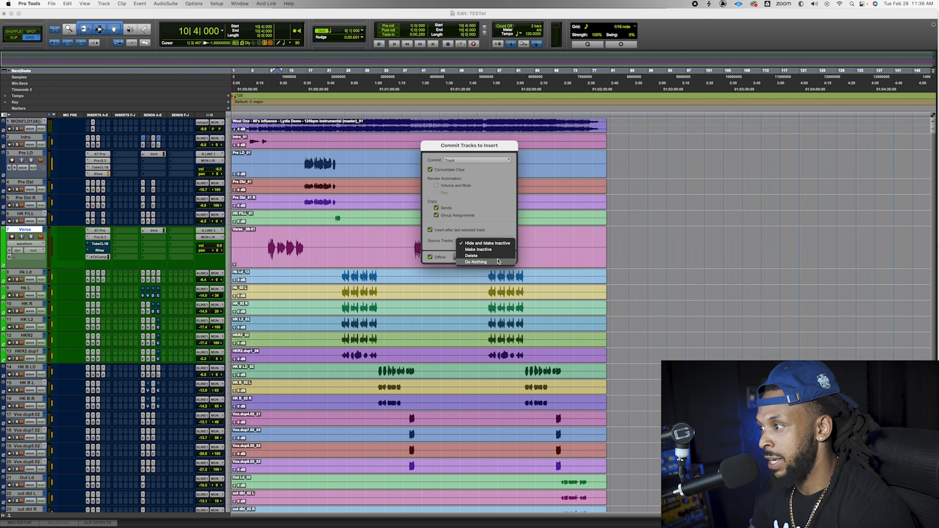
left_click(496, 250)
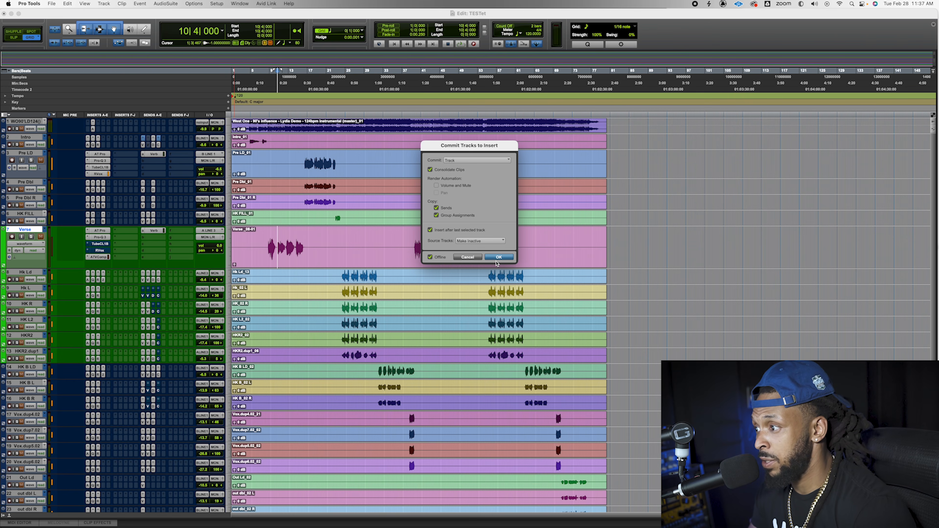
left_click(497, 258)
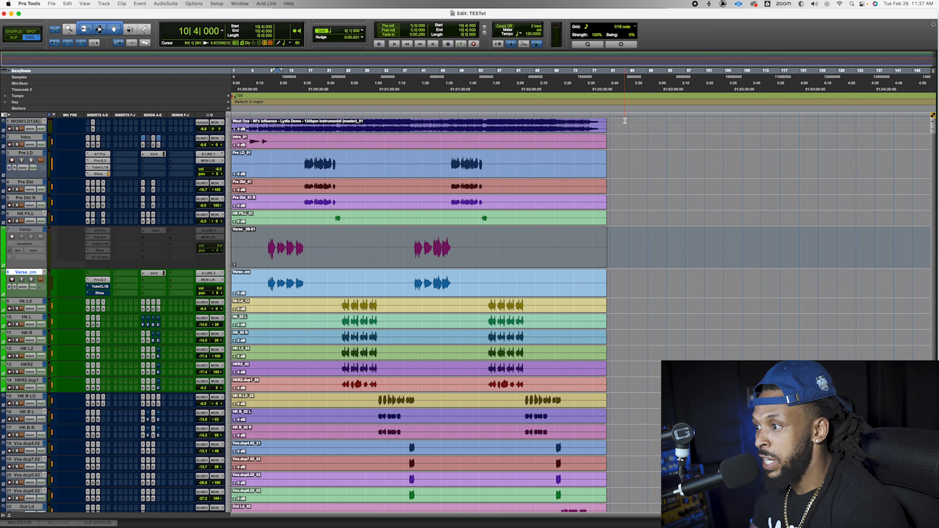
Step: Enlarge the Verse .cm track and select its first group of vocal phrases, starting at 8|3|000
left_click(274, 246)
left_click(269, 245)
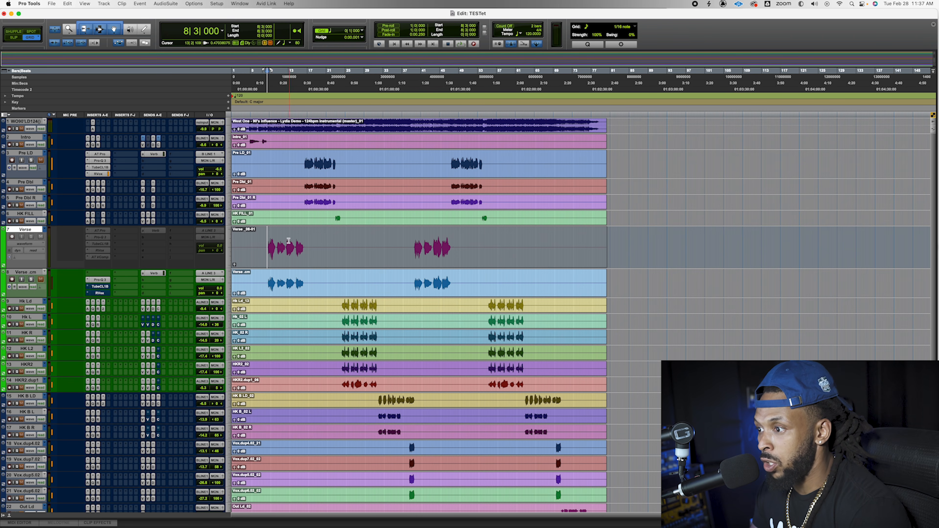
left_click_drag(204, 297, 203, 328)
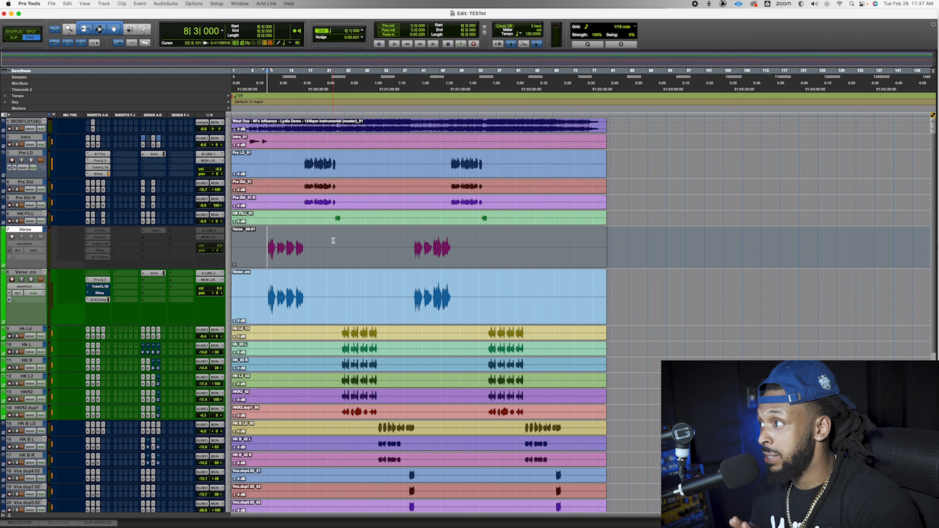
left_click(268, 296)
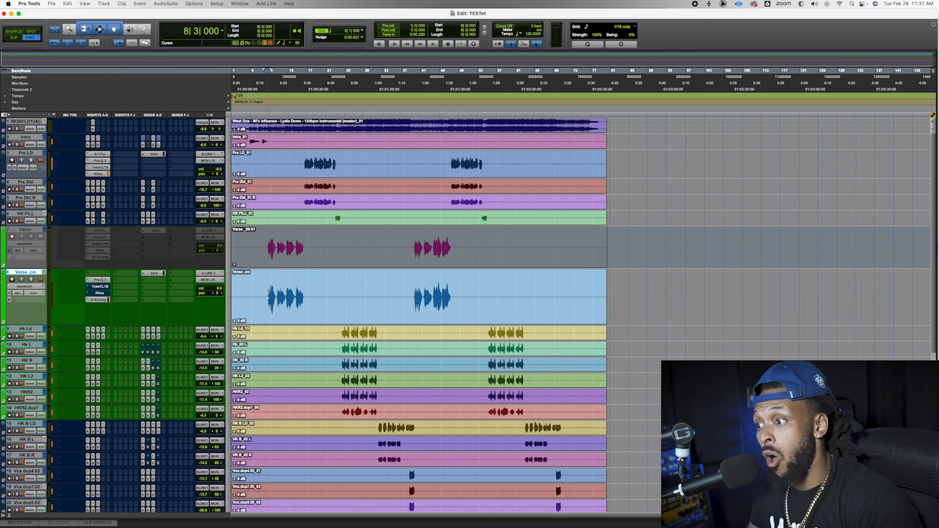
left_click(267, 298)
left_click_drag(267, 298, 309, 300)
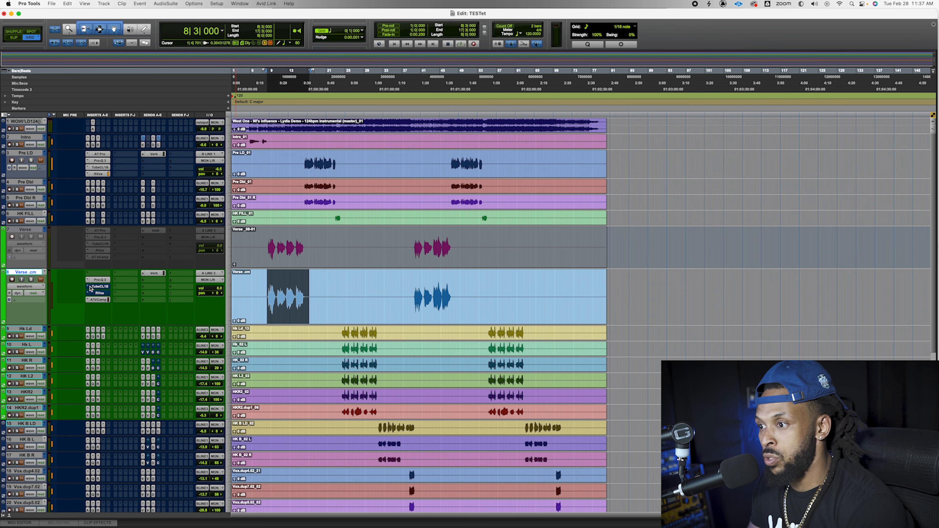
Step: Remove the committed Verse .cm track and make the original Verse track active again
right_click(19, 272)
left_click(37, 279)
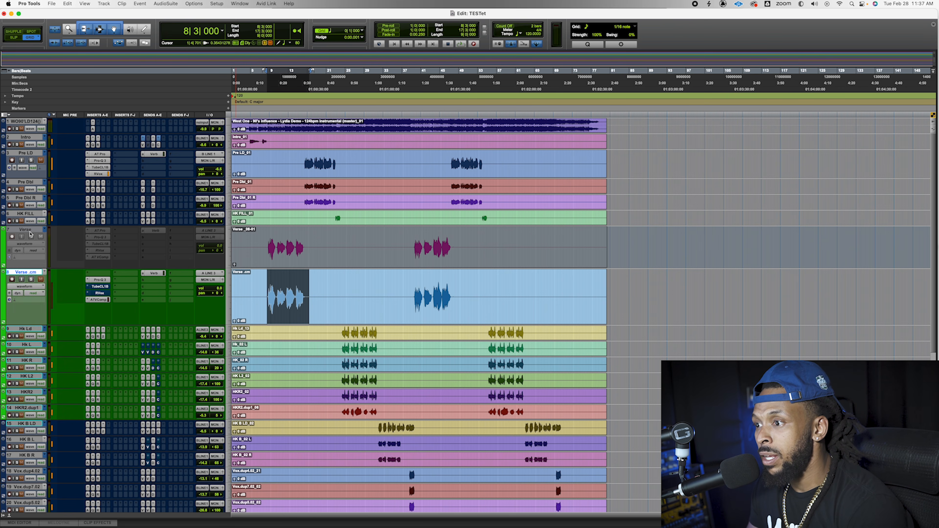
right_click(29, 229)
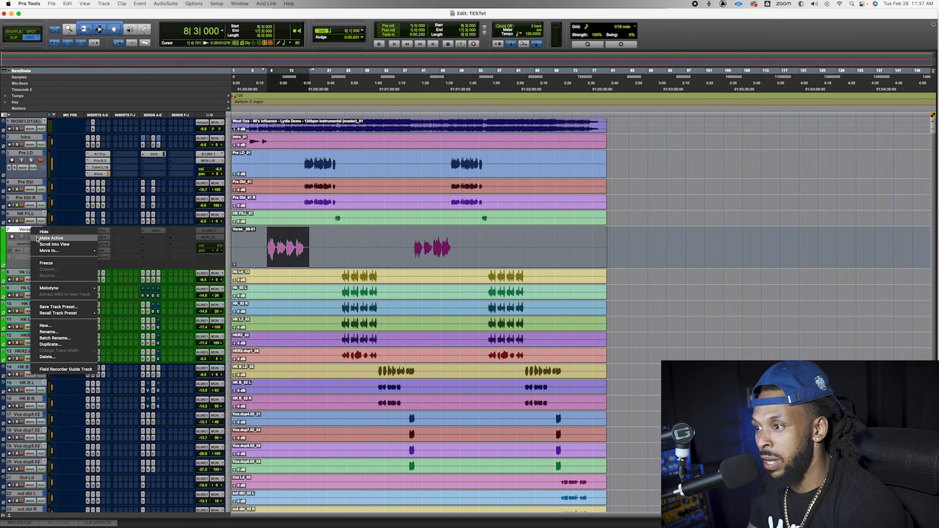
left_click(37, 237)
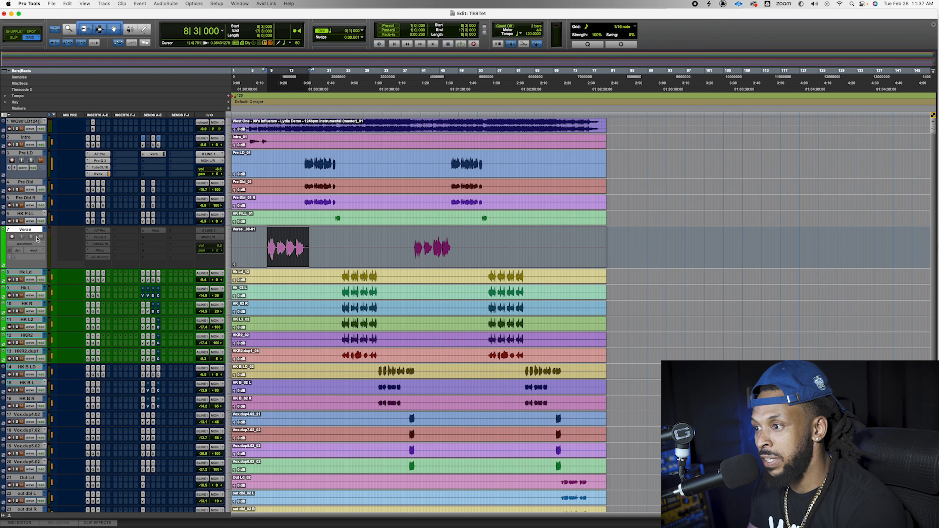
right_click(100, 232)
left_click(65, 250)
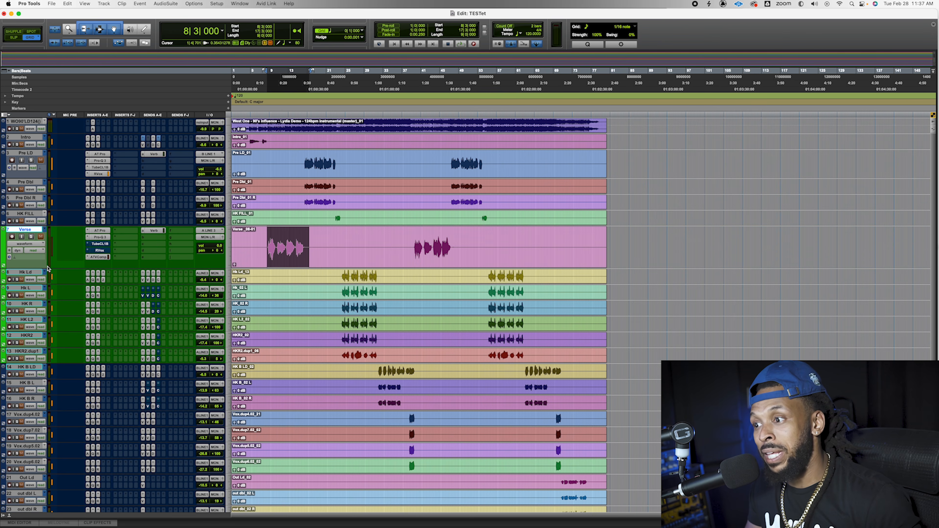
Step: Increase the height of the Verse track and freeze the whole track
left_click_drag(24, 268, 24, 274)
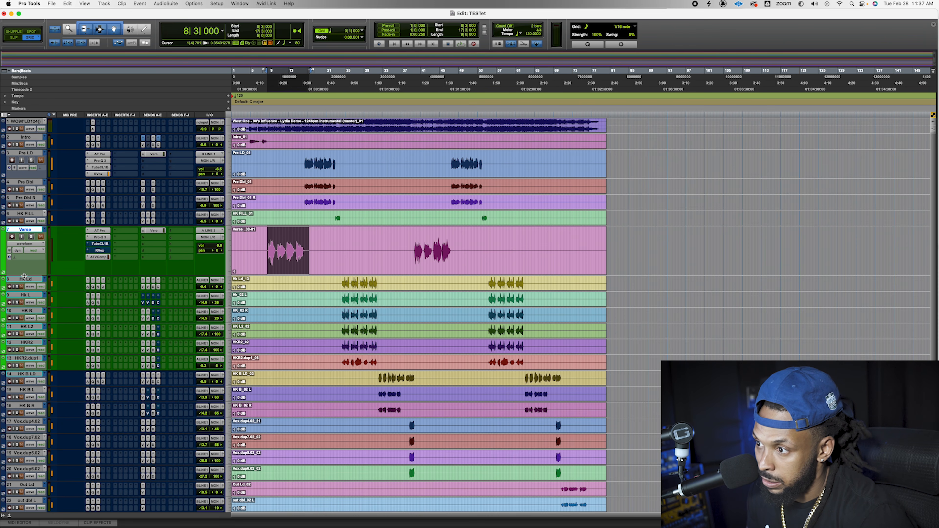
left_click_drag(23, 280, 23, 299)
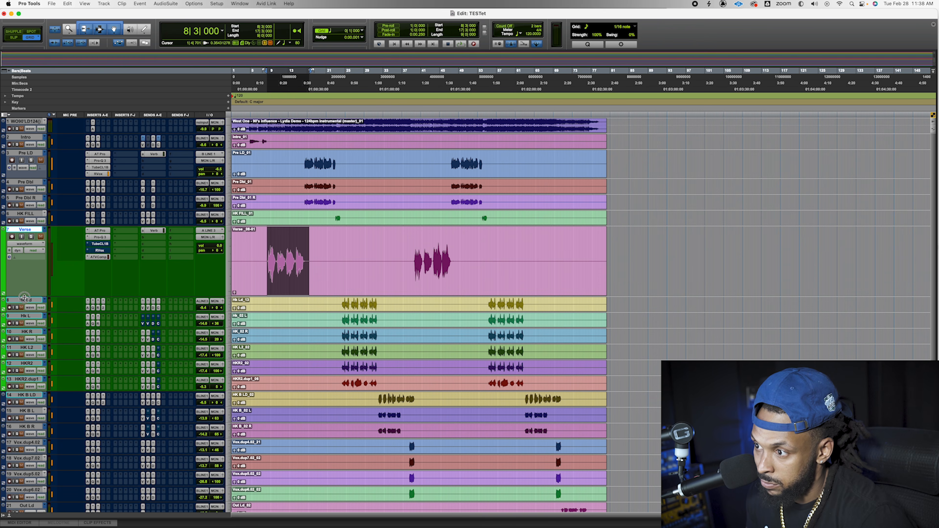
left_click(10, 251)
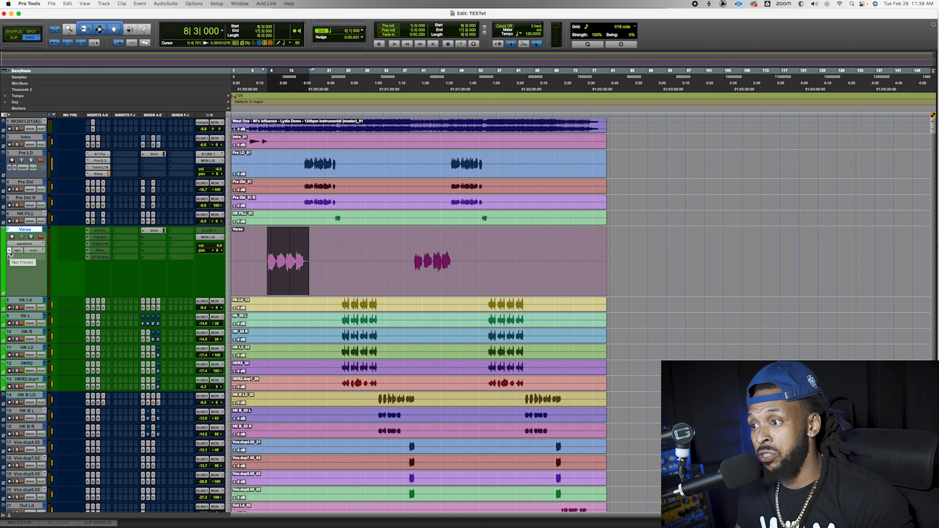
Step: Inspect the TubeCL1B and Auto-Tune Vocal Compressor inserts on the frozen Verse track, and close the plug-in window
left_click(261, 245)
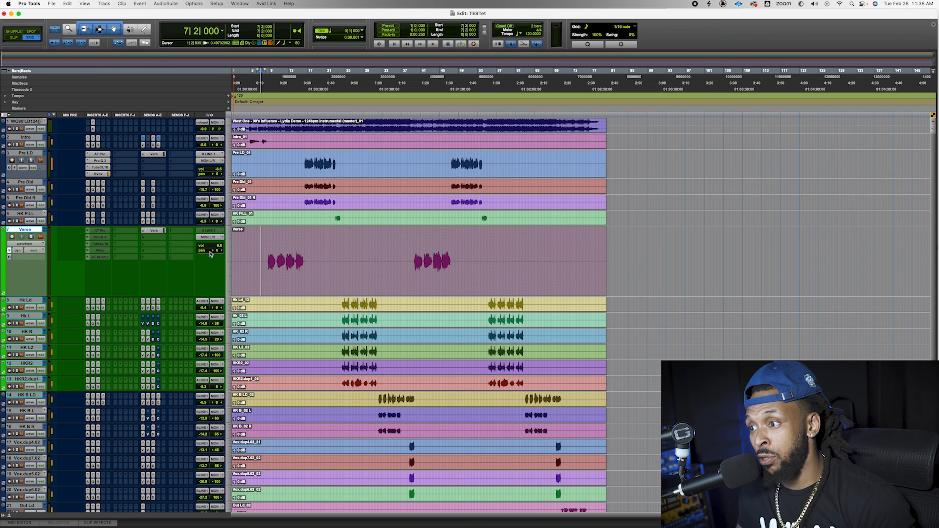
left_click(104, 244)
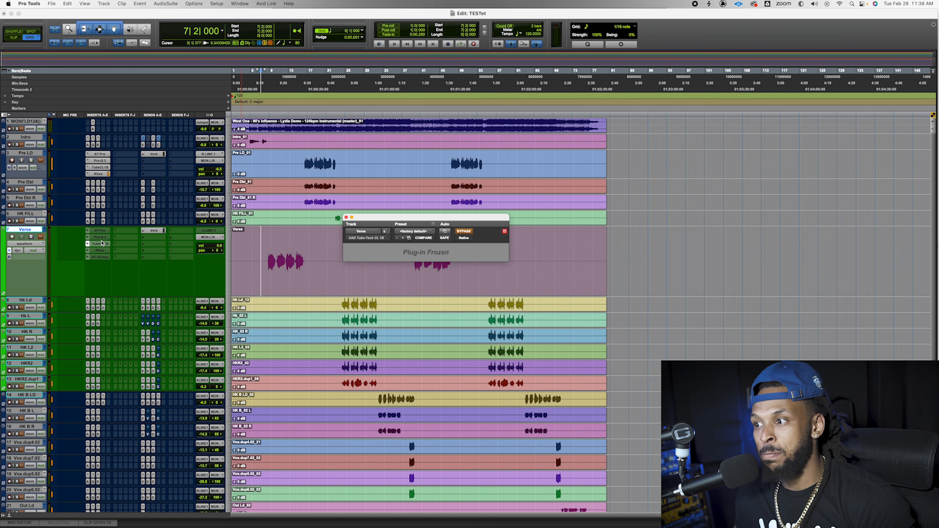
left_click(106, 258)
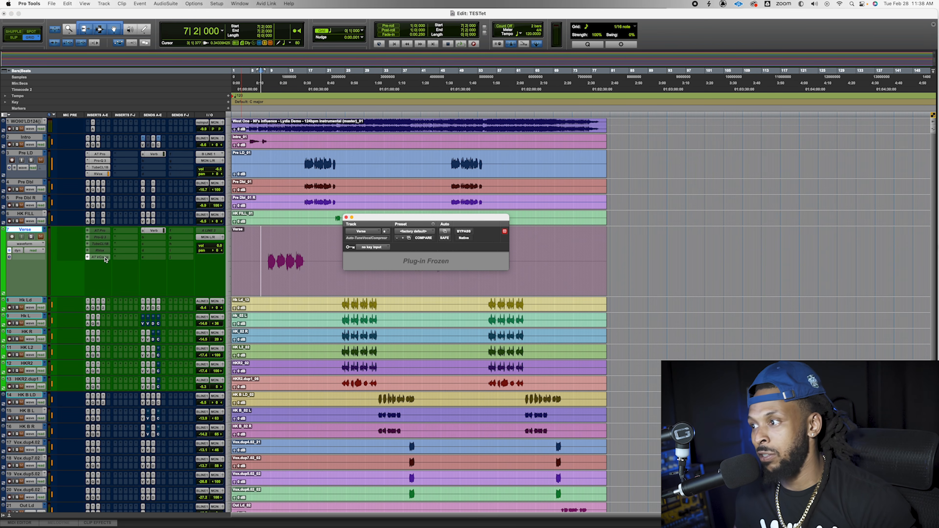
left_click(347, 218)
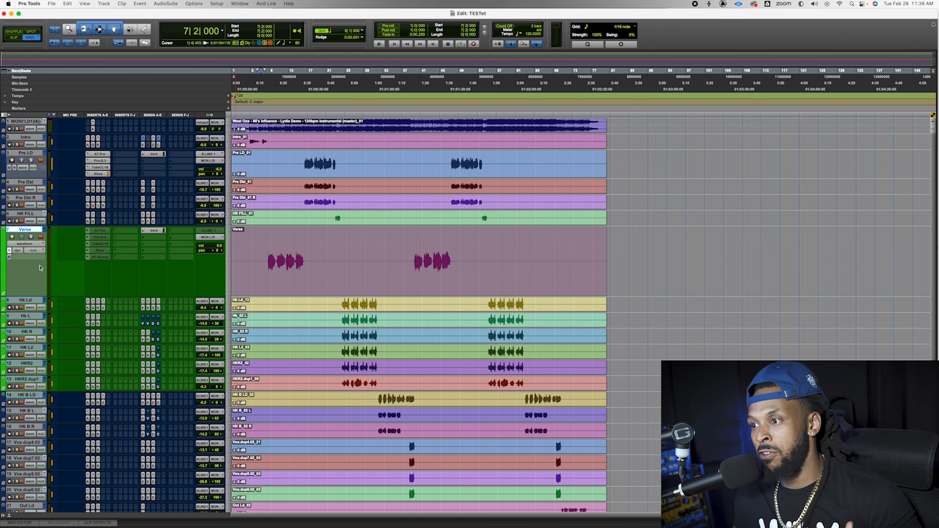
Step: Unfreeze the whole Verse track and freeze it only up to the AT Pro insert
left_click(10, 251)
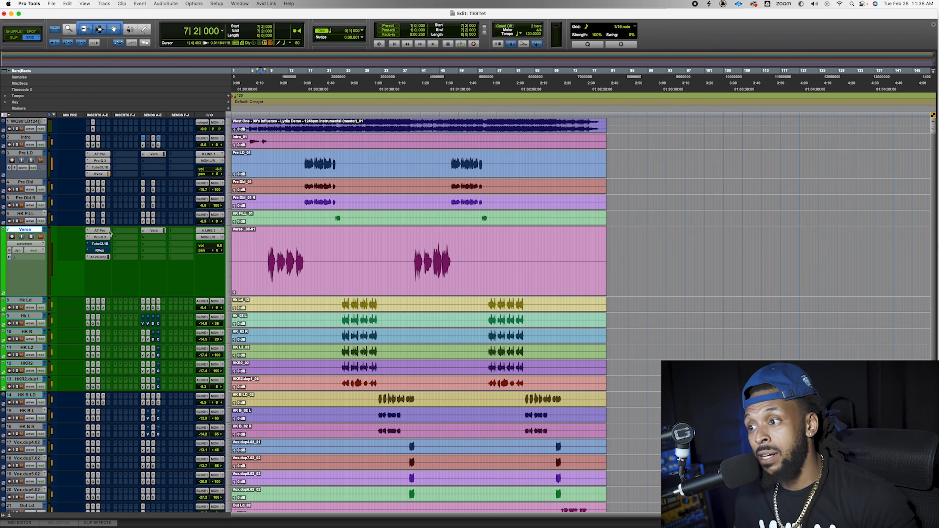
right_click(99, 231)
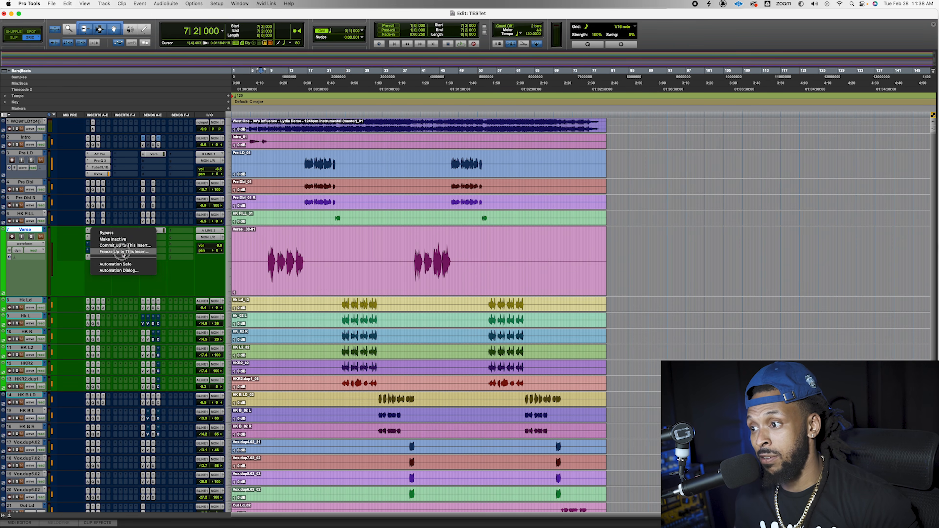
key("Escape")
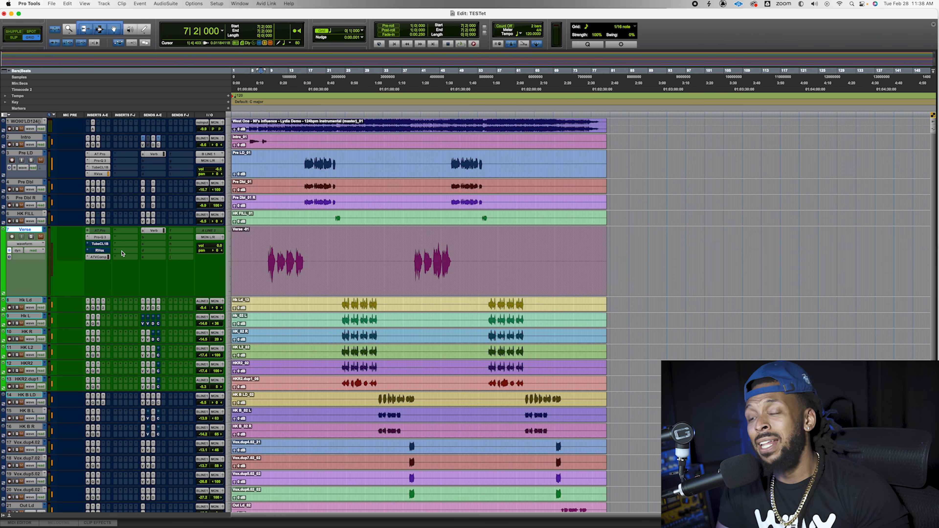
Step: Check the frozen AT Pro insert, unfreeze the Verse track and reopen its Auto-Tune Pro plug-in
left_click(105, 232)
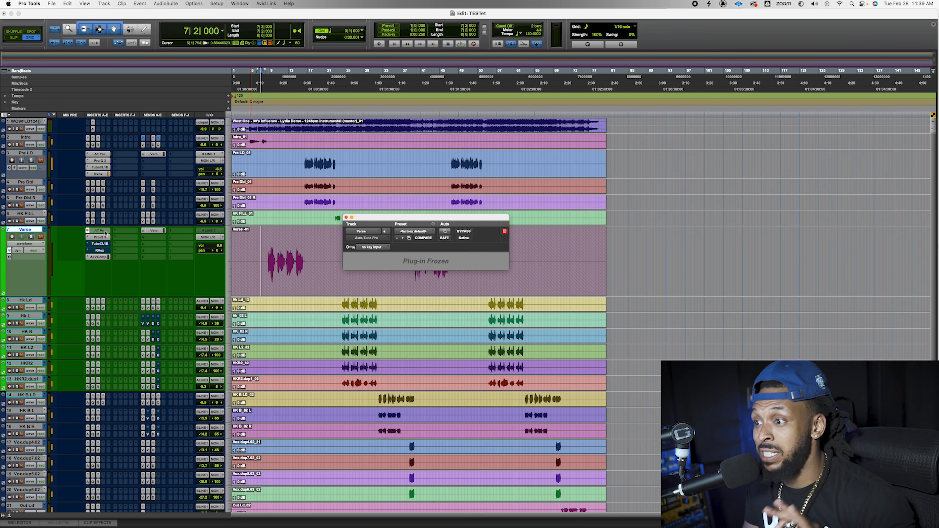
left_click(106, 233)
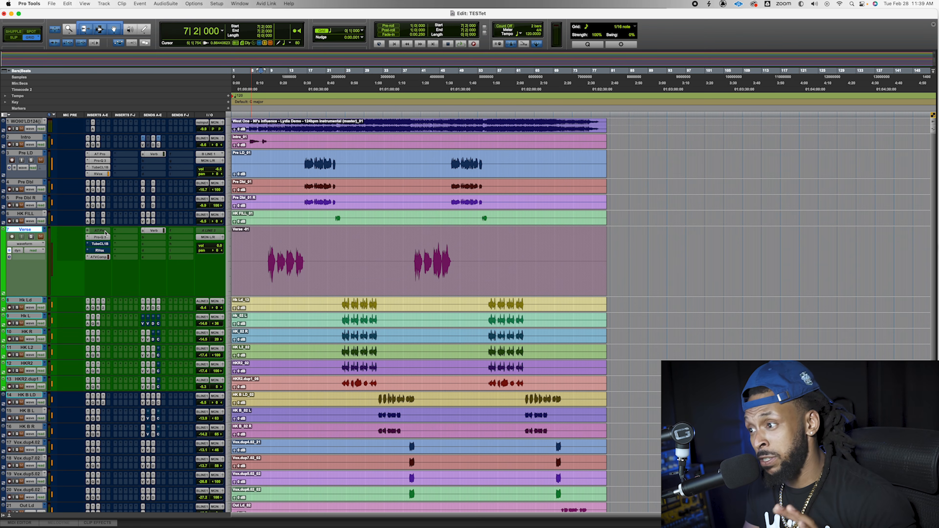
left_click(10, 253)
left_click(100, 231)
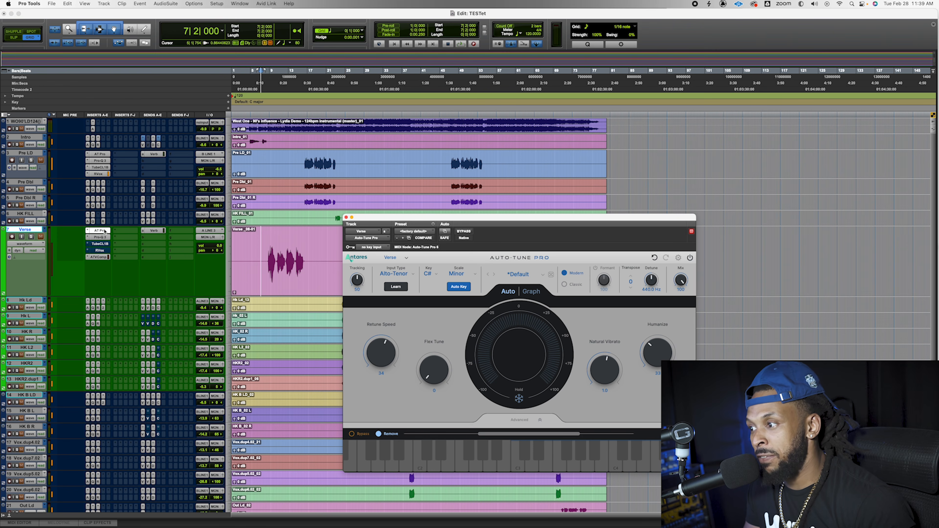
Step: Set the Retune Speed of the Verse track's Auto-Tune Pro to 44, close the plug-in and refreeze the track
left_click_drag(391, 358, 388, 361)
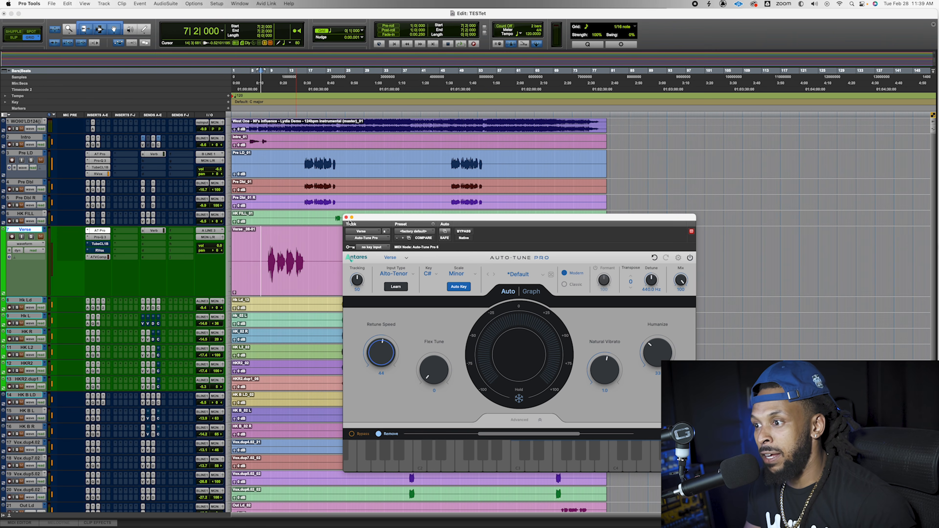
left_click(346, 217)
left_click(10, 253)
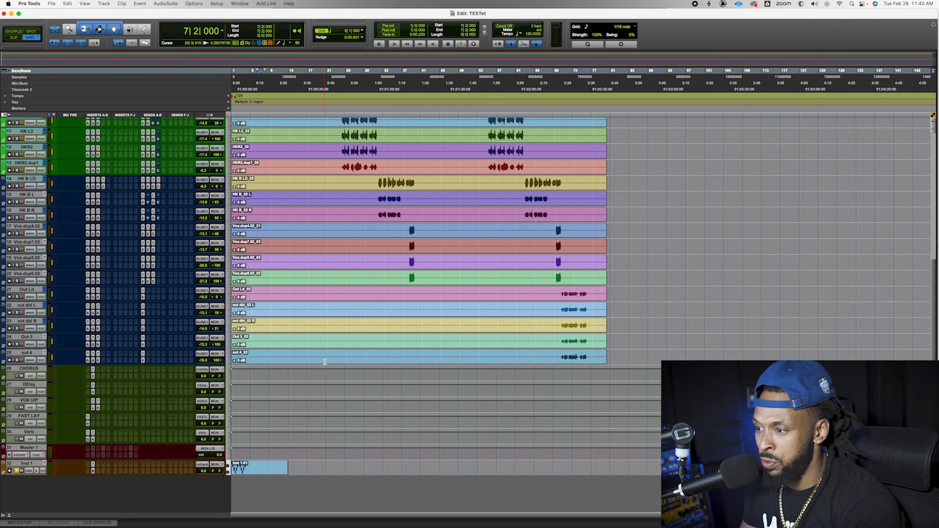
Step: Move the Inst 1 instrument track to the top of the track list and increase its height
left_click_drag(114, 474, 114, 502)
scroll(31, 445, "down", 2)
left_click_drag(25, 439, 92, 119)
left_click_drag(116, 167, 140, 220)
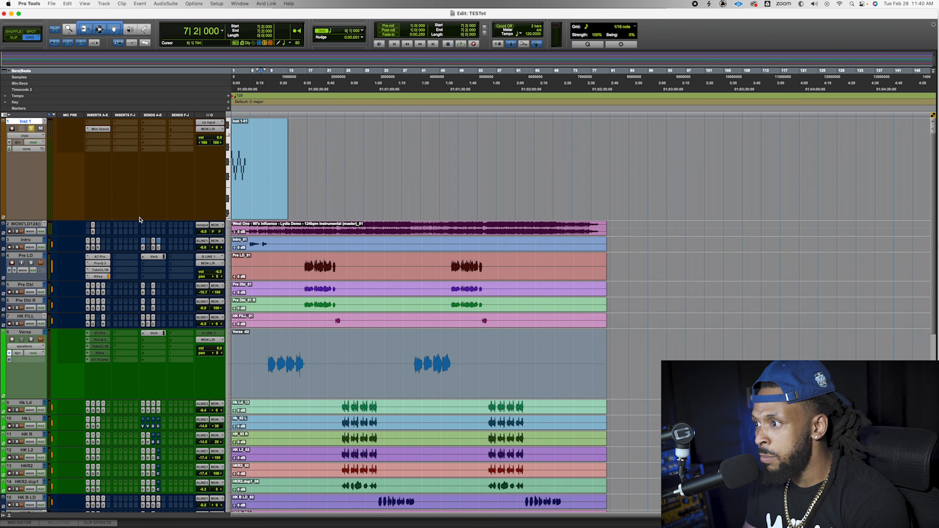
key("t")
key("t")
left_click(244, 115)
key("t")
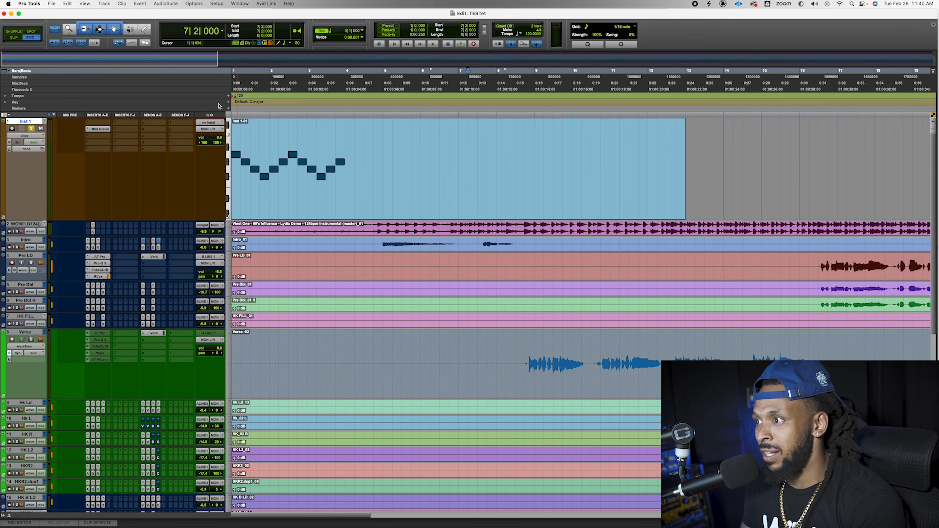
key("Return")
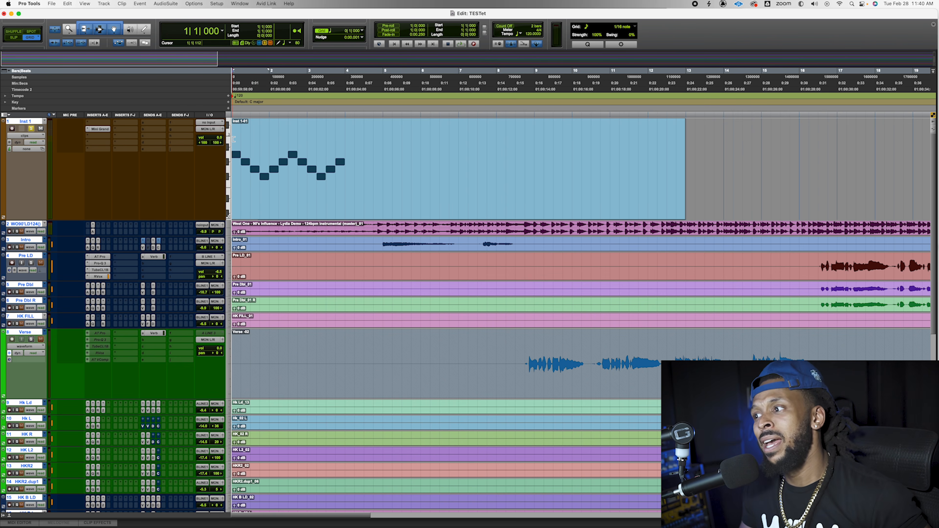
left_click(307, 163)
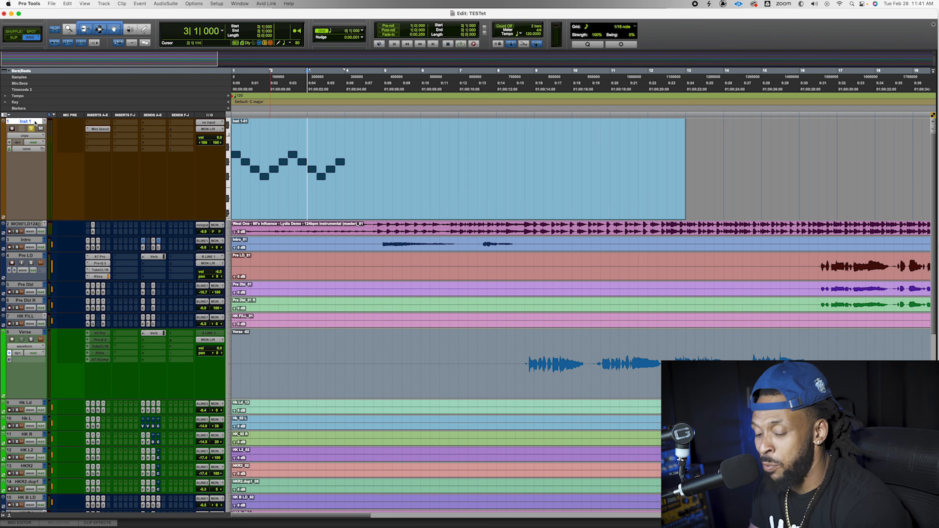
Step: Create two new stereo audio tracks named PNO below the Inst 1 track
key("super+shift+n")
key("super+Right")
key("super+Down")
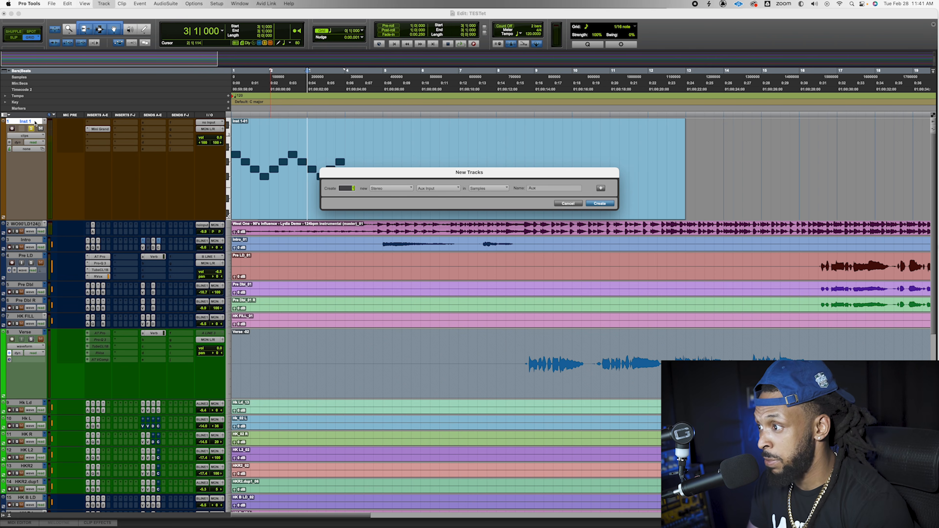
type("2")
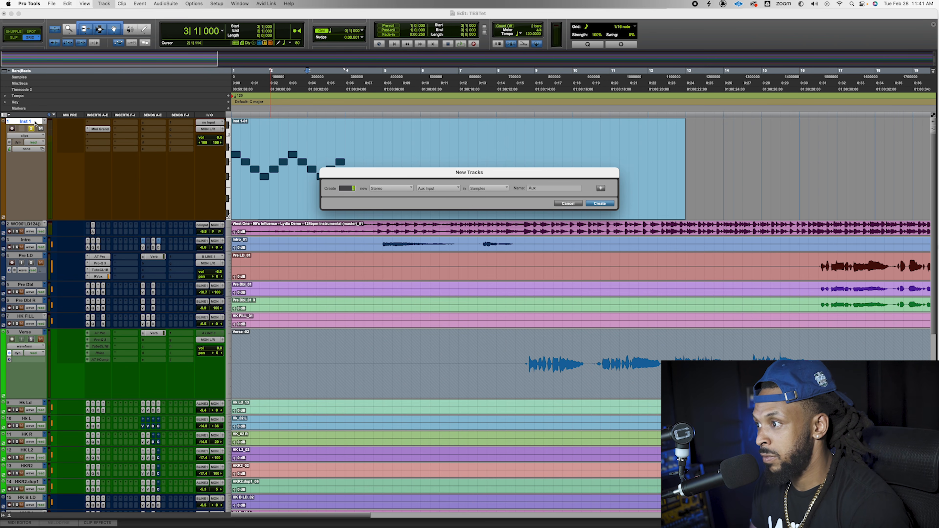
key("super+Up")
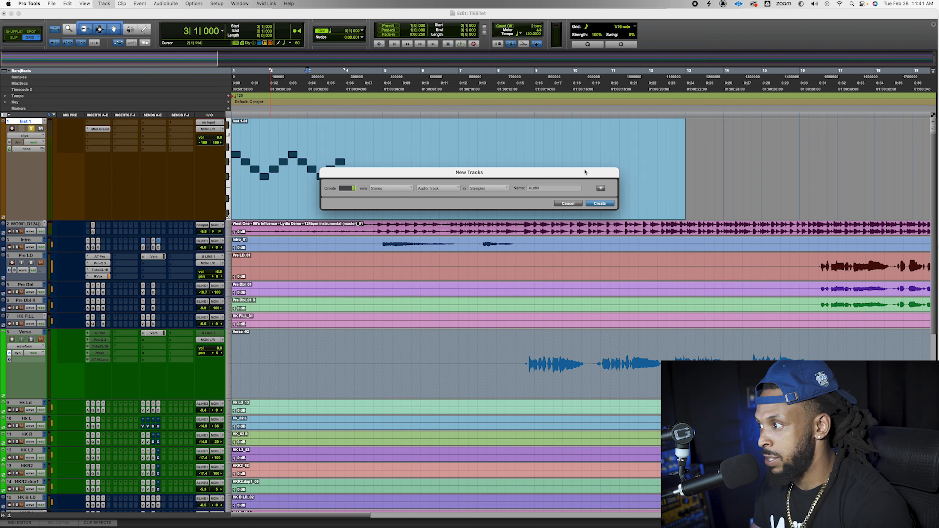
left_click(573, 187)
type("PNO")
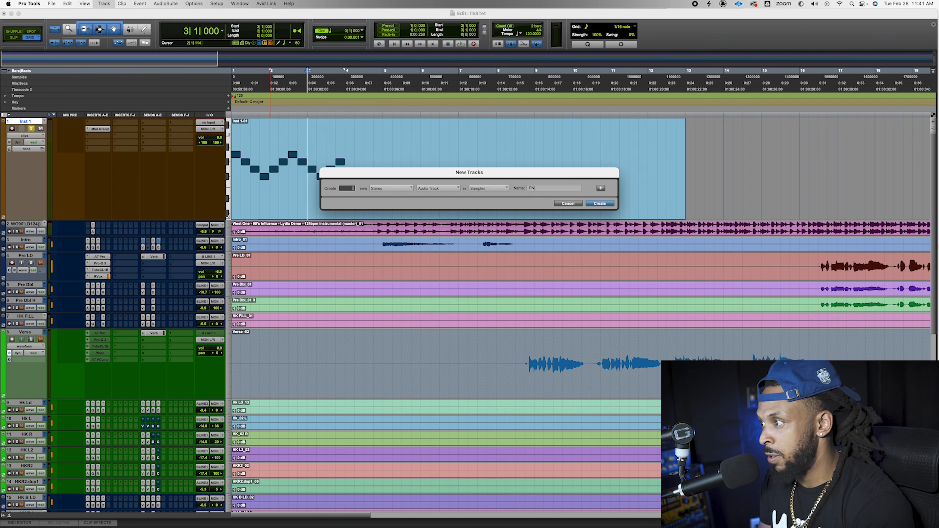
key("Return")
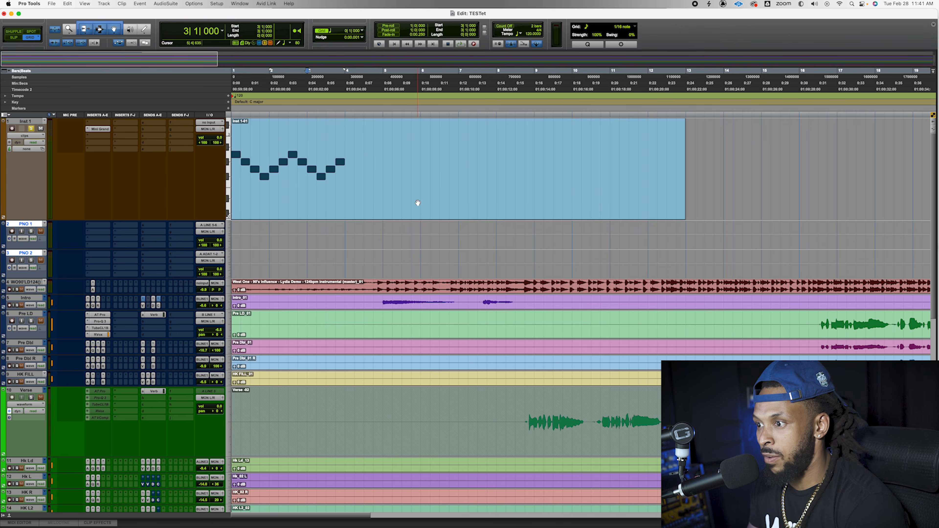
Step: Delete the PNO 2 track and increase the height of the PNO 1 track
left_click(417, 203)
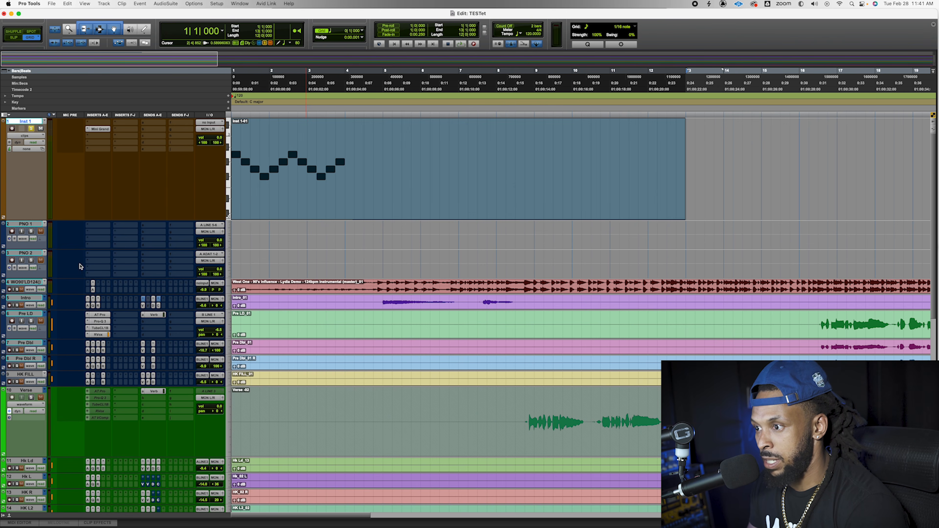
left_click(26, 253)
right_click(26, 254)
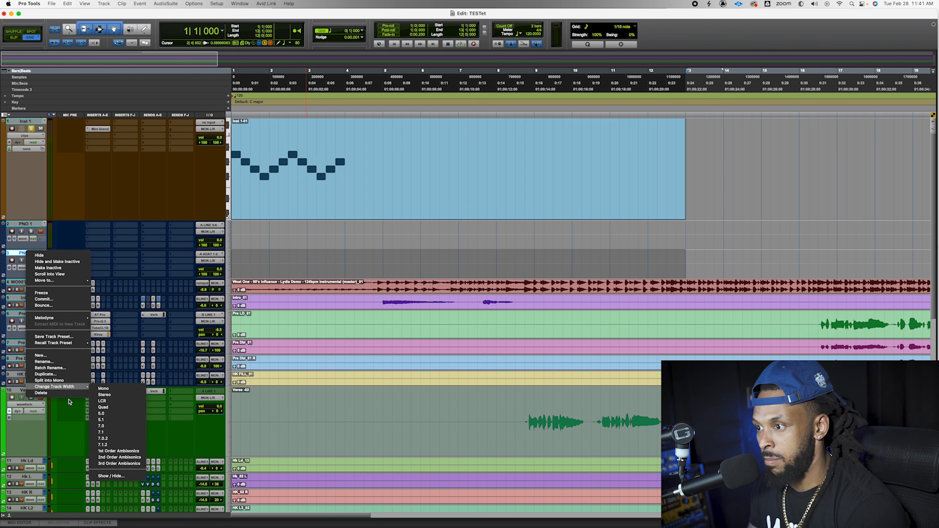
left_click(42, 393)
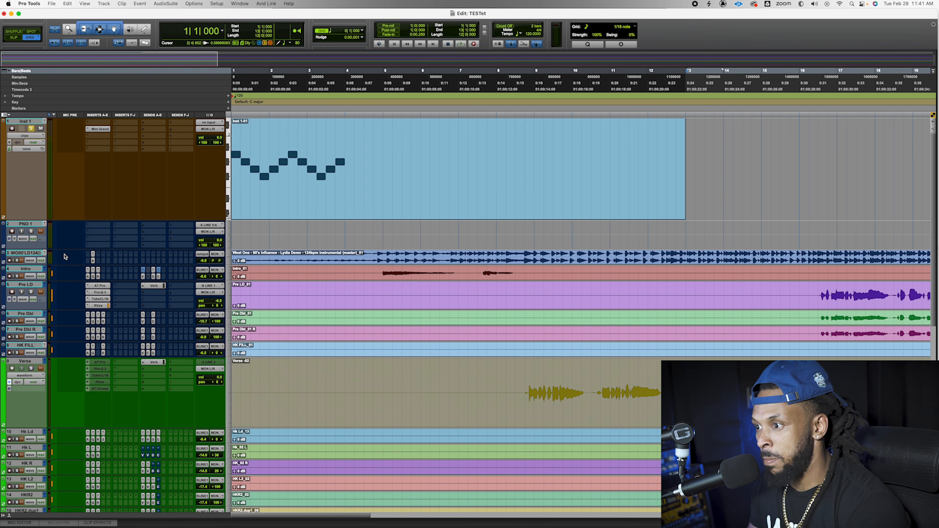
left_click_drag(63, 250, 73, 309)
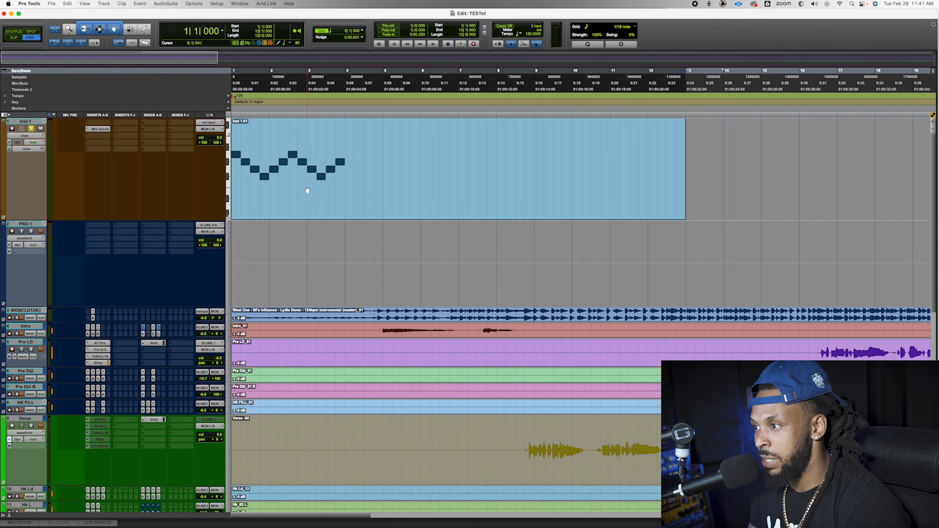
Step: Render the Inst 1 MIDI clip to audio on the PNO 1 track, aligned with the original clip
left_click(307, 190)
left_click(283, 206)
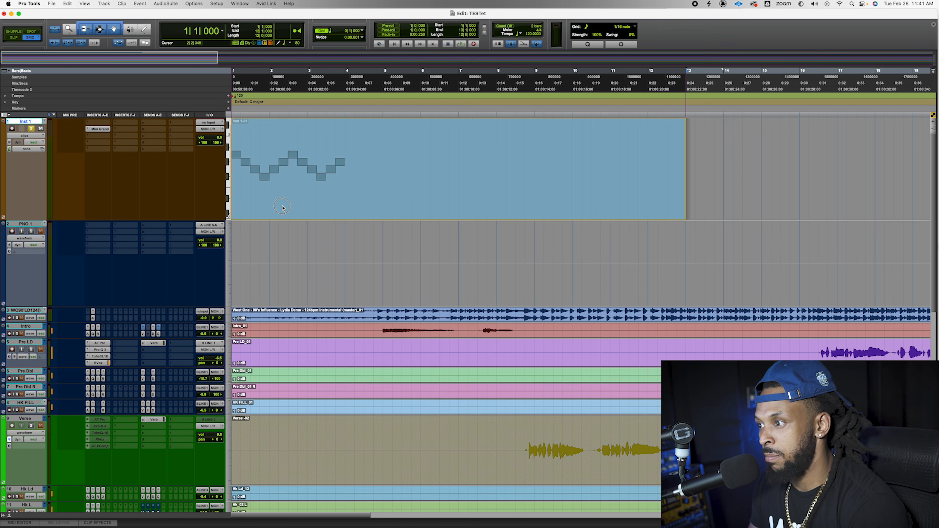
left_click(282, 207)
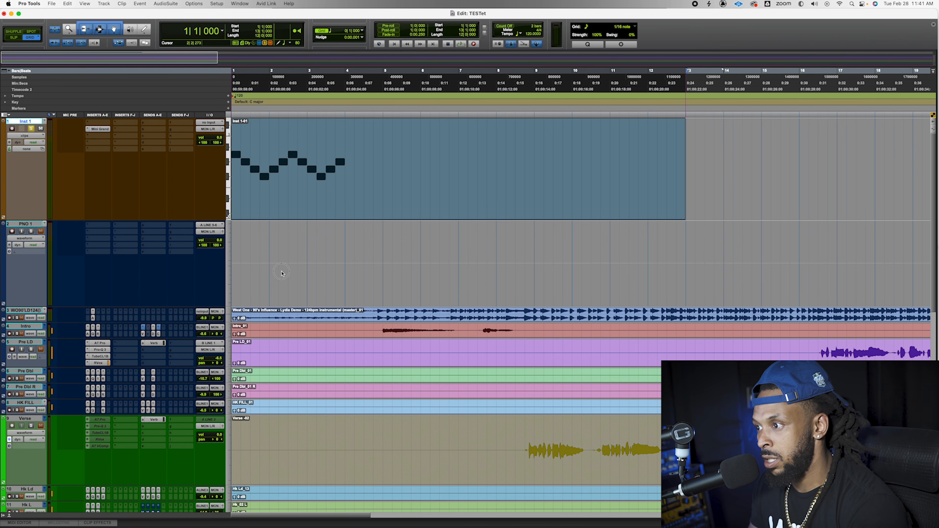
left_click_drag(282, 206, 282, 274)
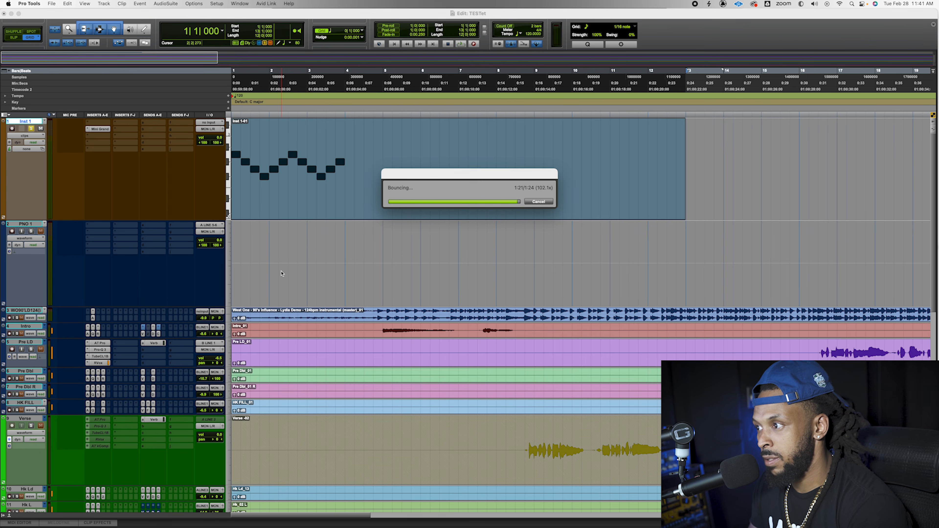
Step: Examine the rendered audio waveform on PNO 1 against the MIDI notes on Inst 1
left_click(269, 239)
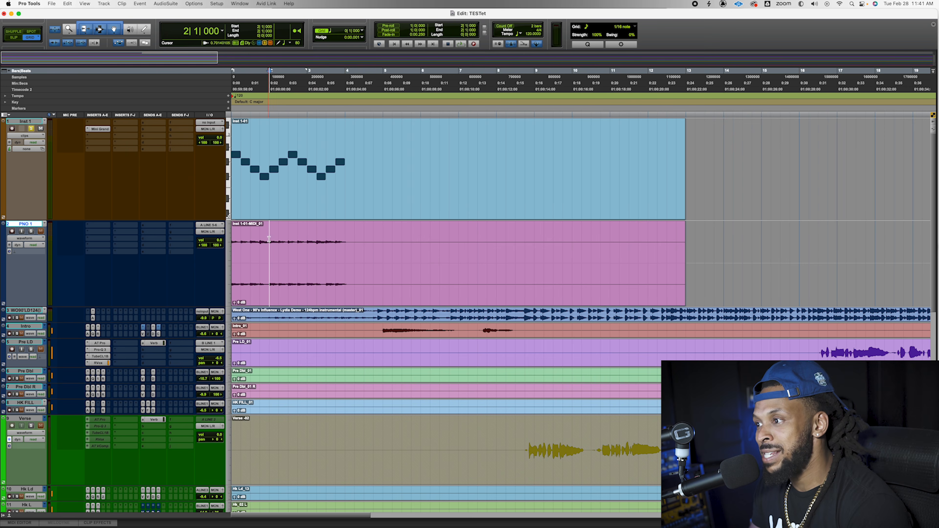
left_click(279, 257)
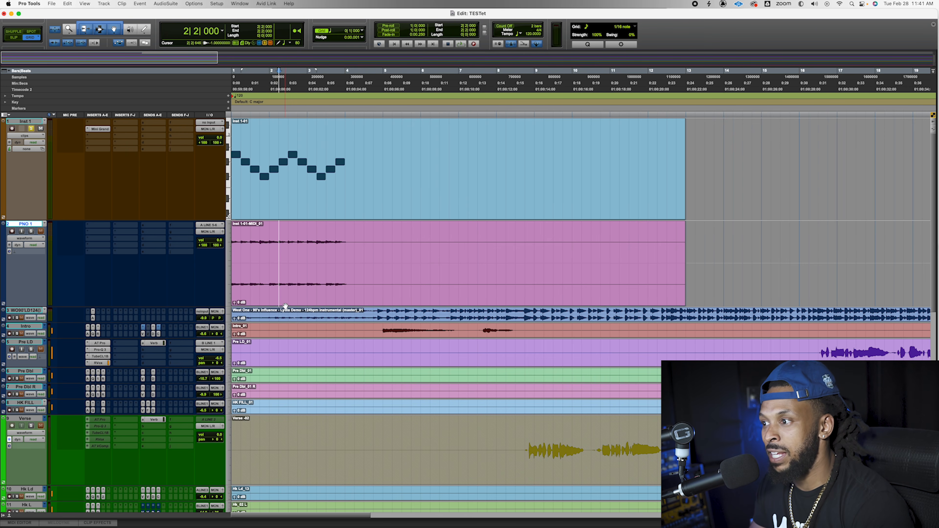
left_click_drag(260, 238, 307, 244)
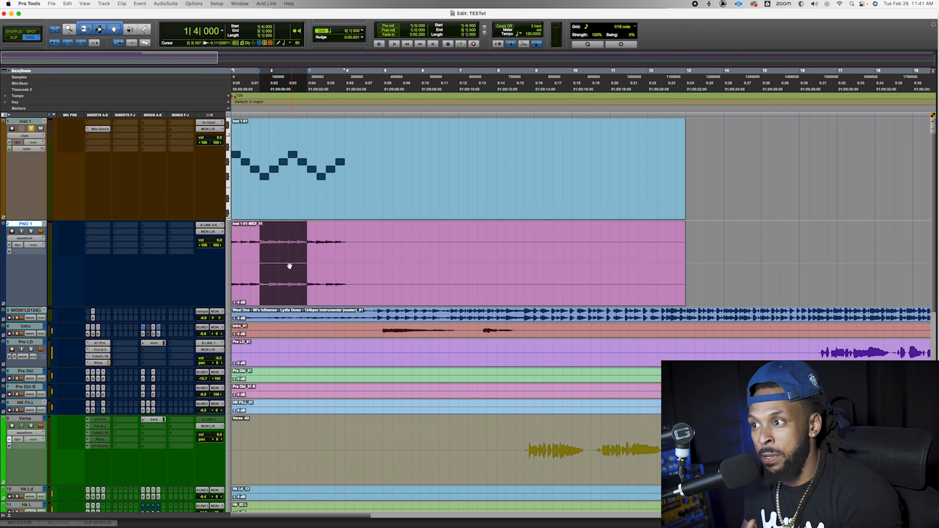
left_click(286, 154)
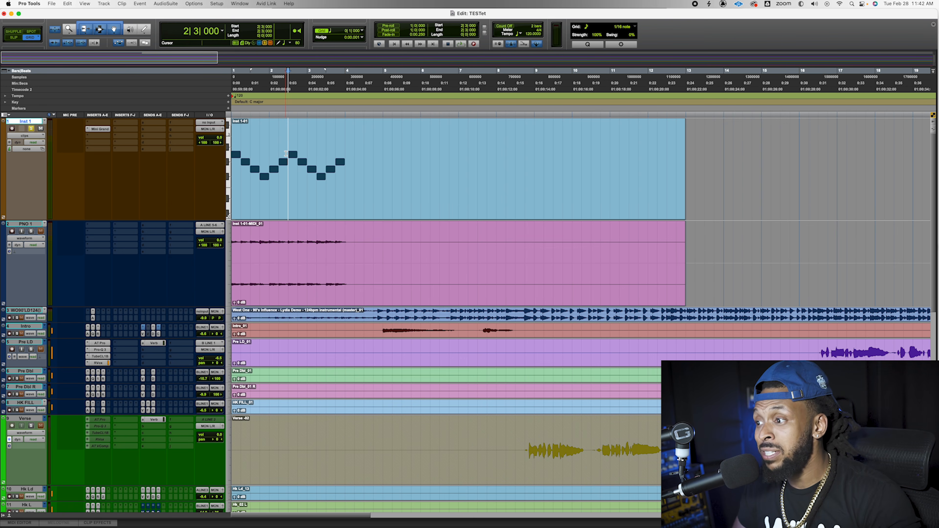
Step: Move the PNO 1 audio clip to 13|2|000 and convert it to MIDI on the Inst 1 track with the Automatic conversion type
key("r")
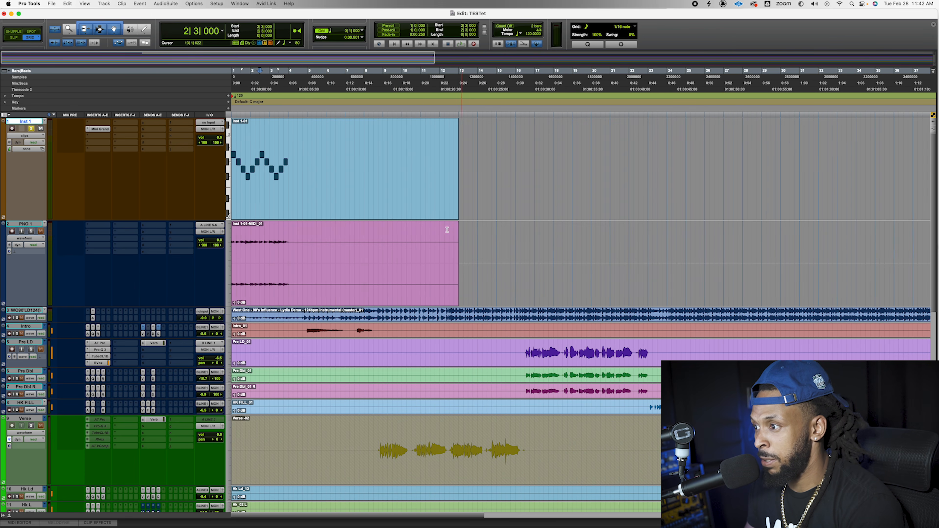
left_click_drag(323, 291, 538, 281)
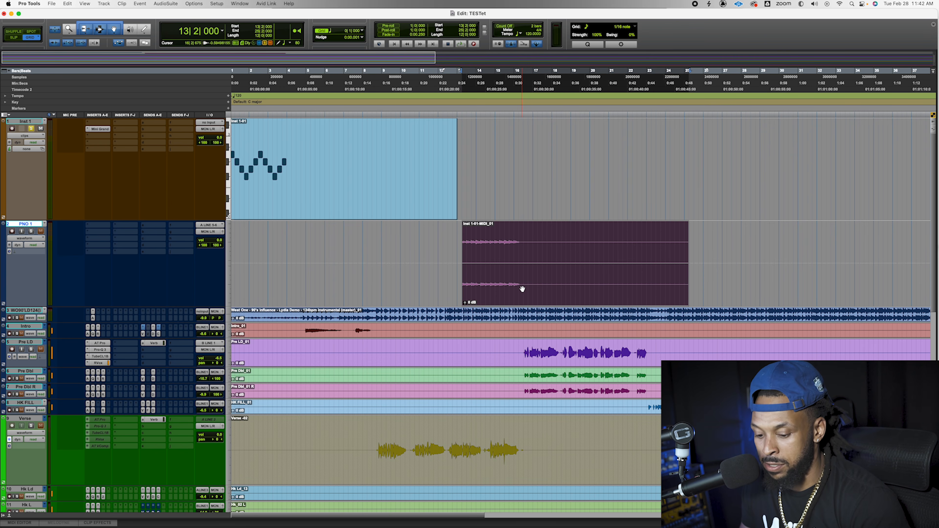
left_click_drag(521, 289, 525, 207)
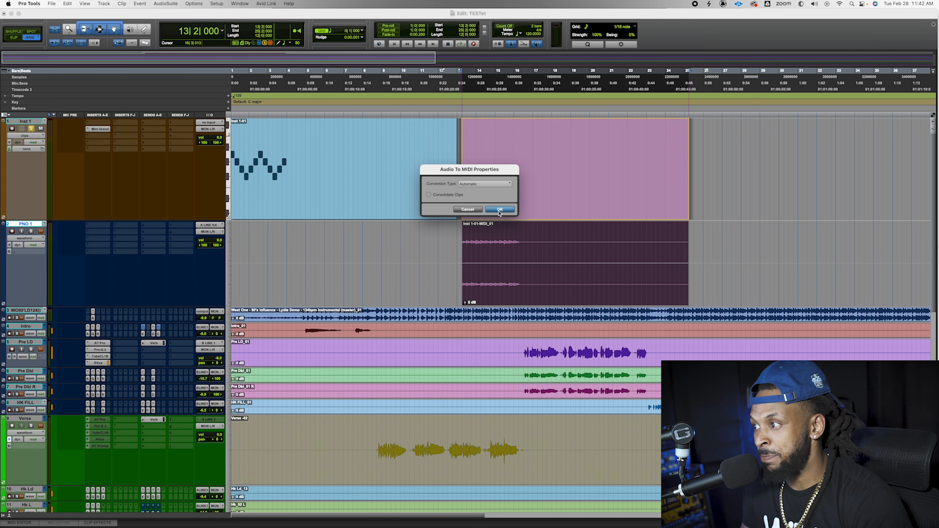
left_click(491, 185)
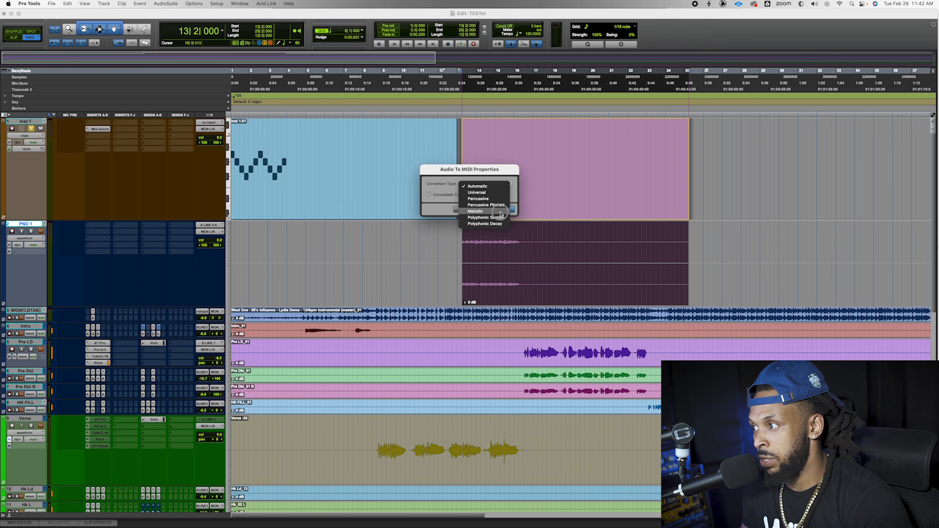
key("Escape")
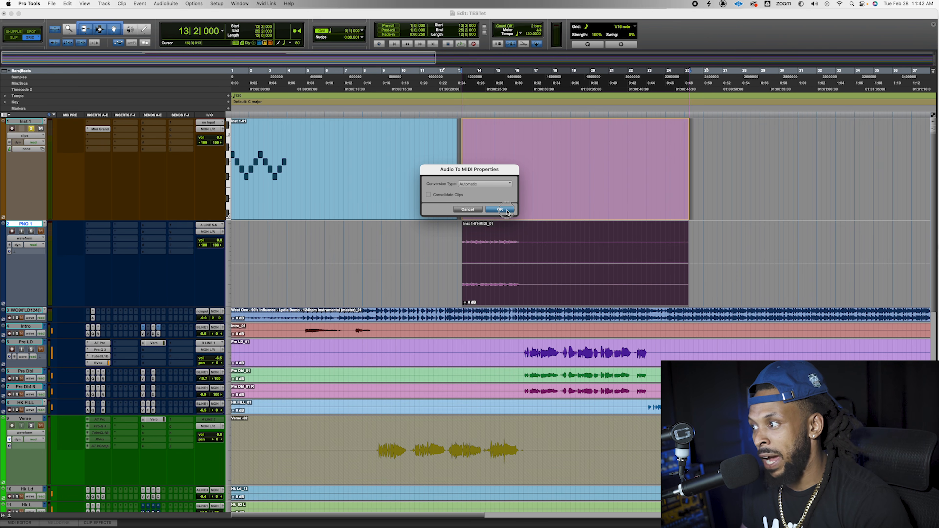
left_click(500, 209)
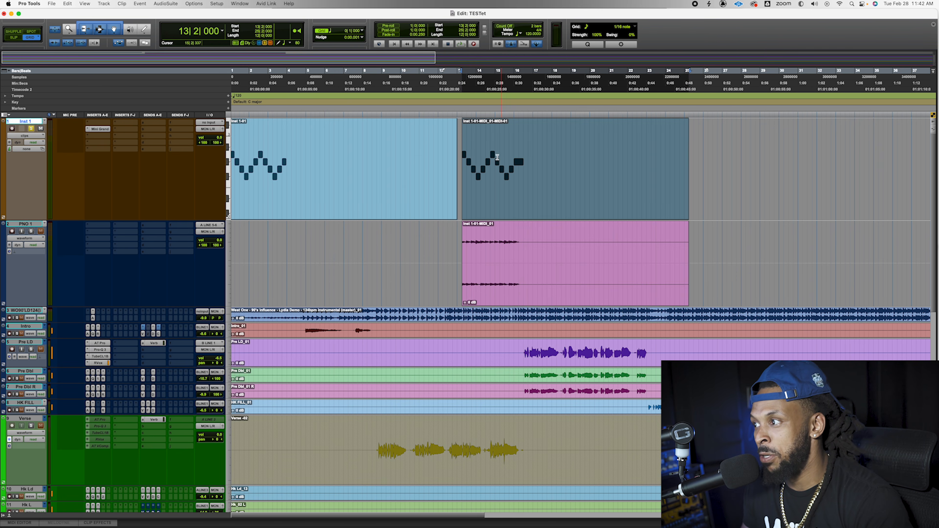
Step: Compare the converted MIDI clip on Inst 1 with its source audio clip on PNO 1
left_click(486, 168)
left_click(502, 183)
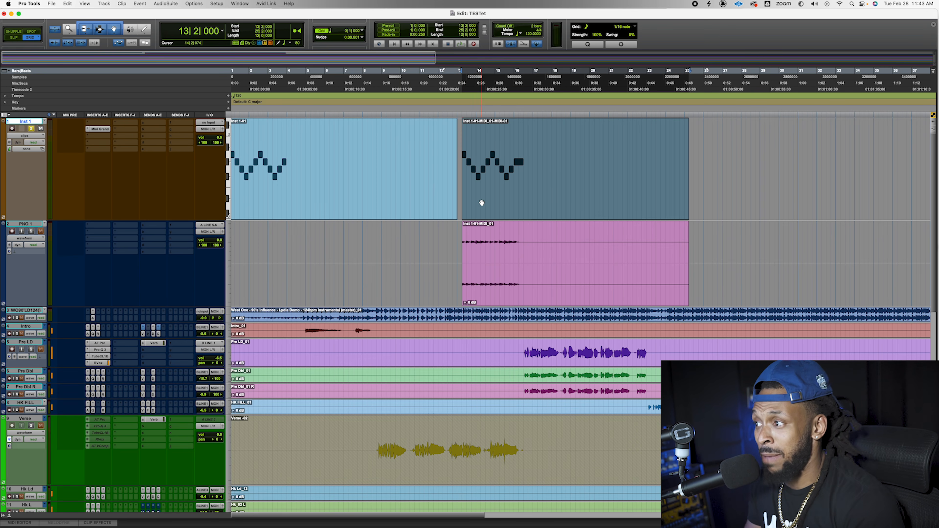
left_click(539, 154)
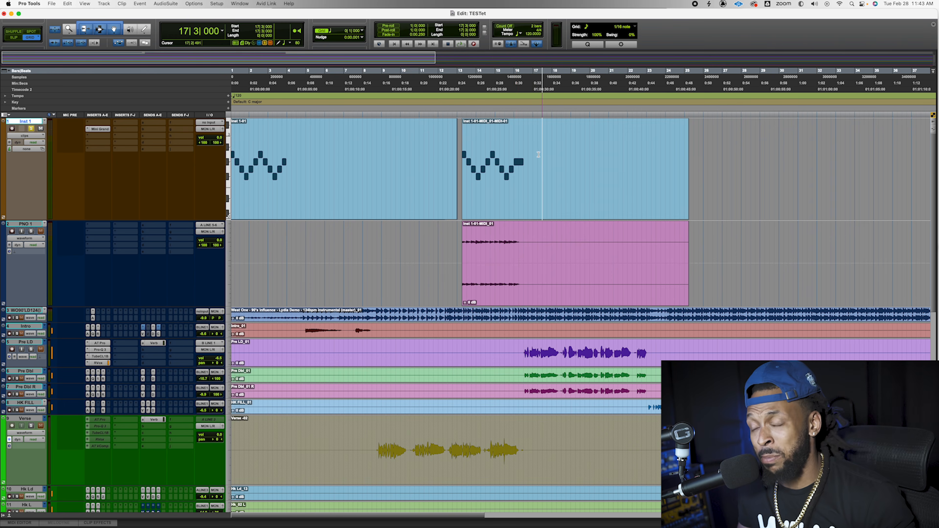
left_click(510, 288)
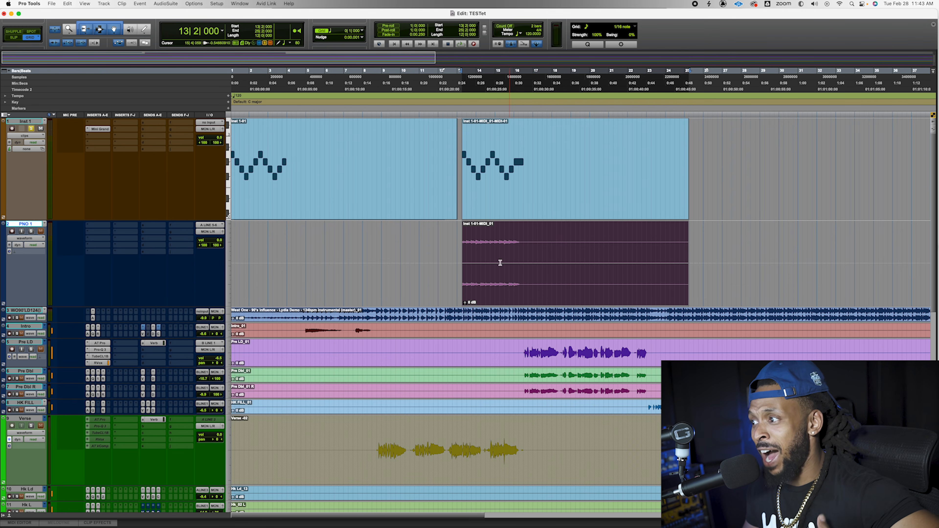
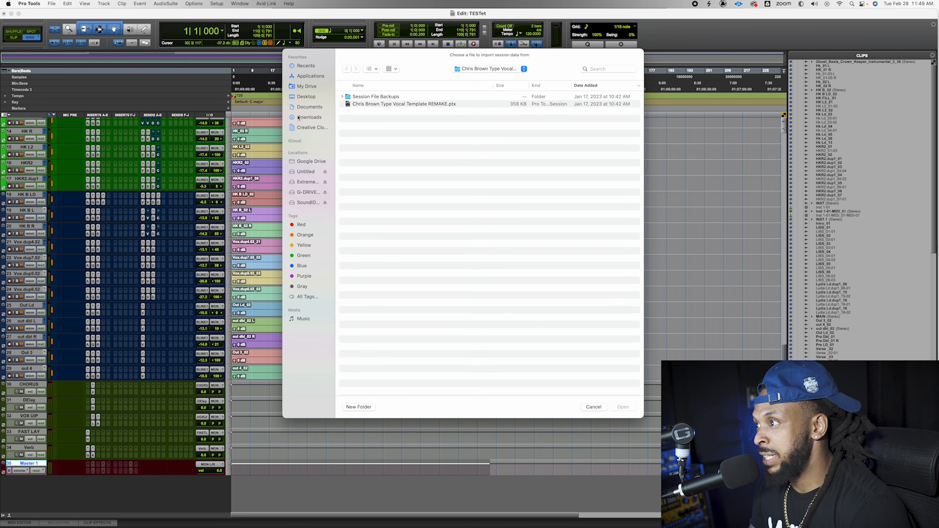
Step: Choose Chris Brown Type Vocal Template REMAKE.ptx as the source for importing session data and dismiss the start time notice
left_click(419, 106)
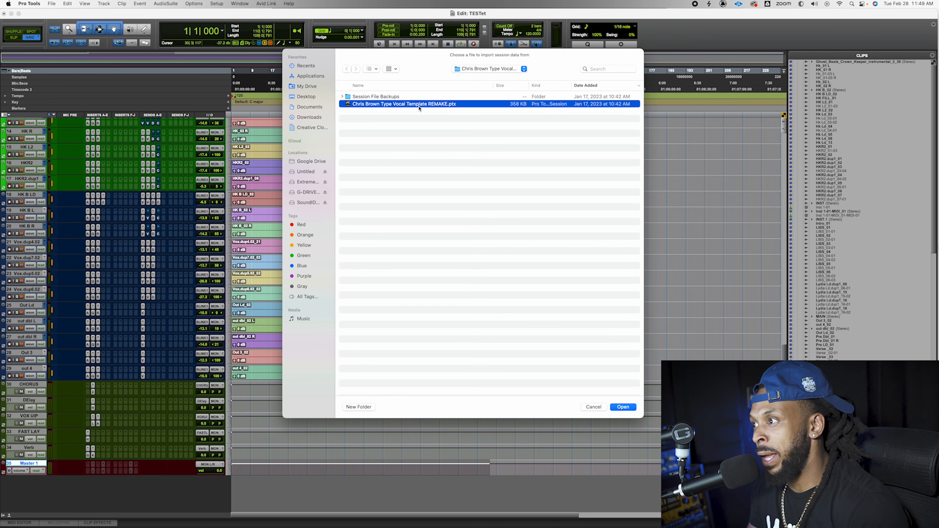
double_click(419, 106)
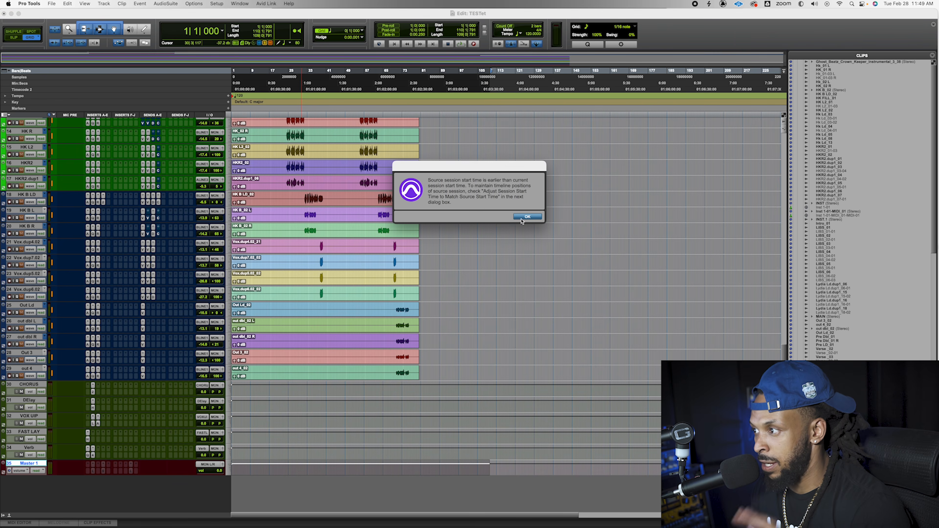
left_click(526, 217)
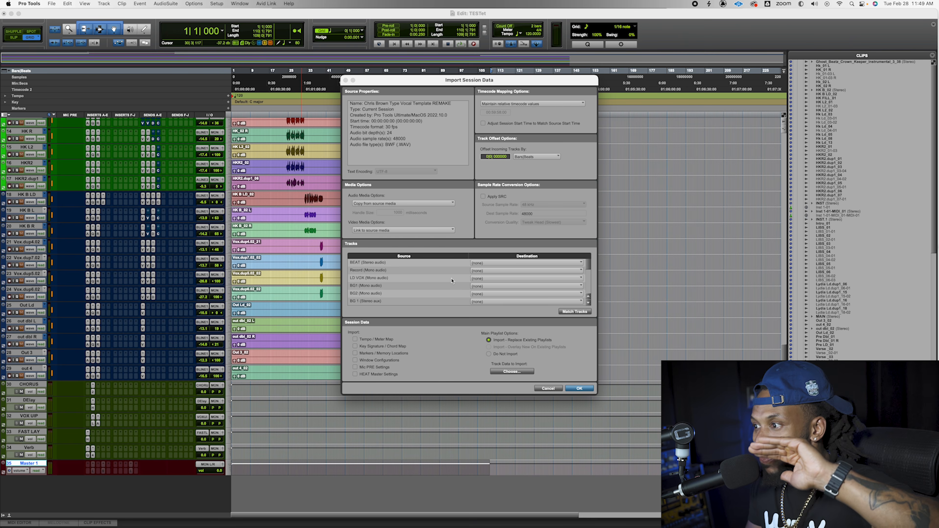
Step: Mark the five consecutive template aux tracks, from the mono aux above DELAY 1/4 through REVERB, for import as new tracks
scroll(451, 280, "down", 5)
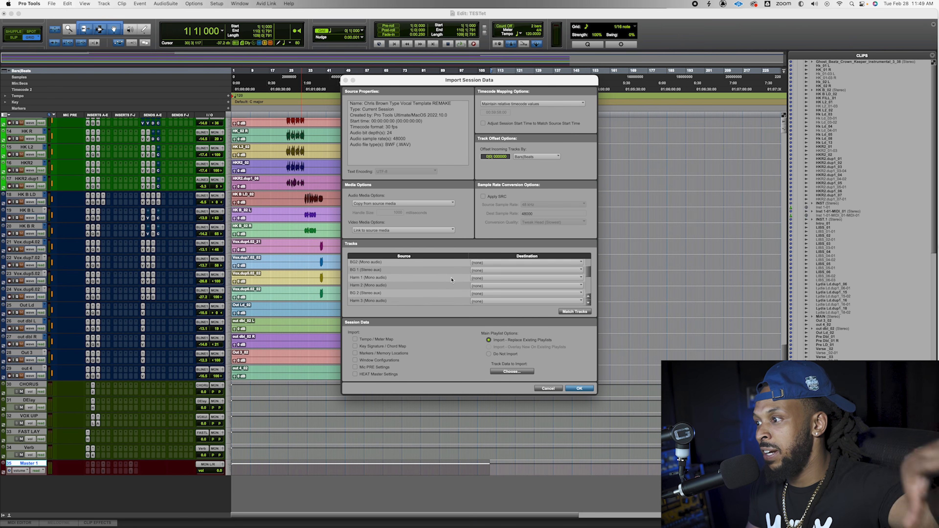
scroll(451, 280, "down", 2)
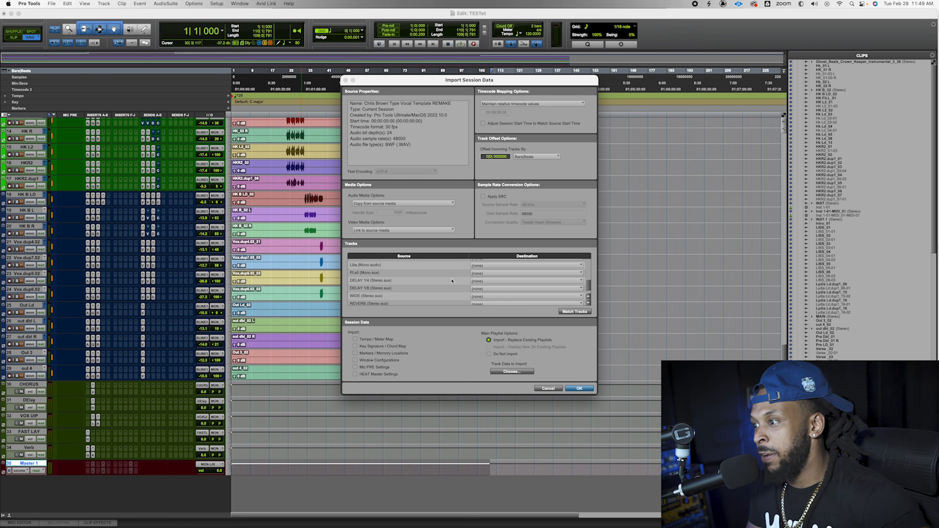
left_click(386, 274)
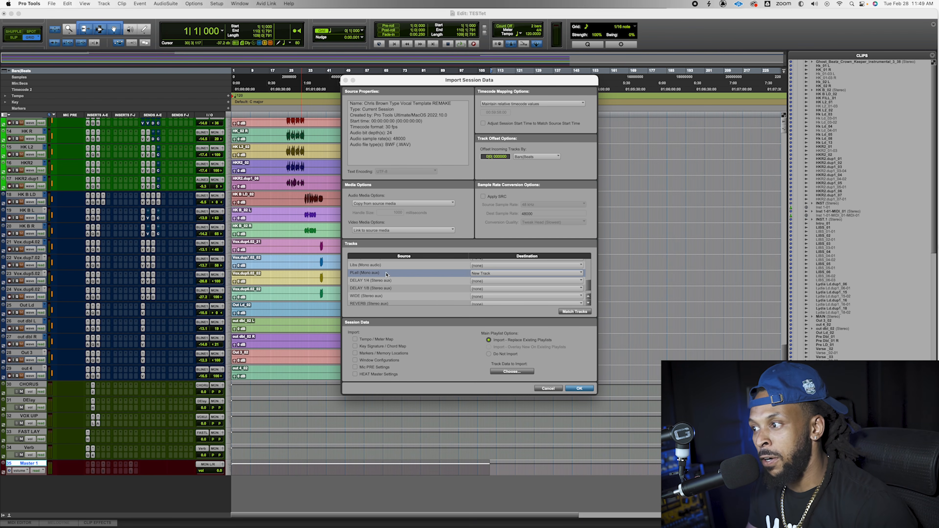
left_click(404, 282, "shift")
left_click_drag(403, 291, 404, 302)
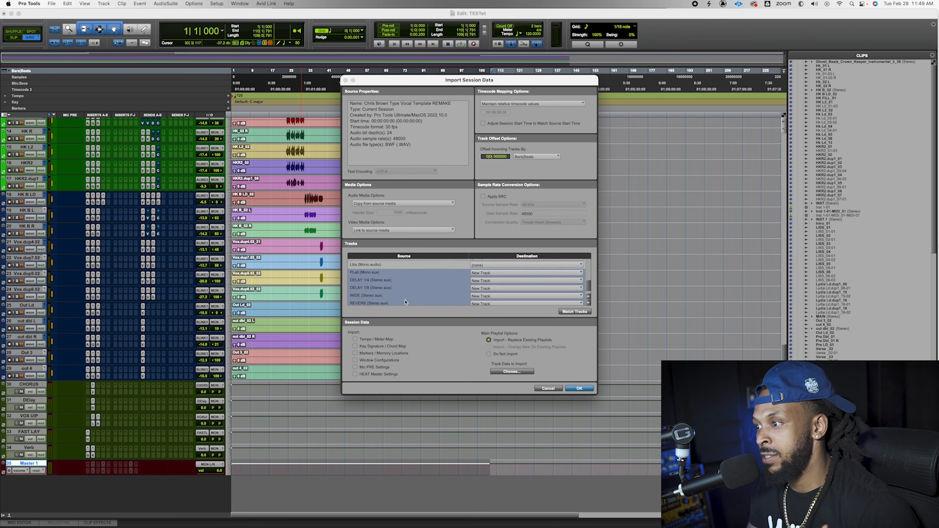
scroll(405, 303, "down", 1)
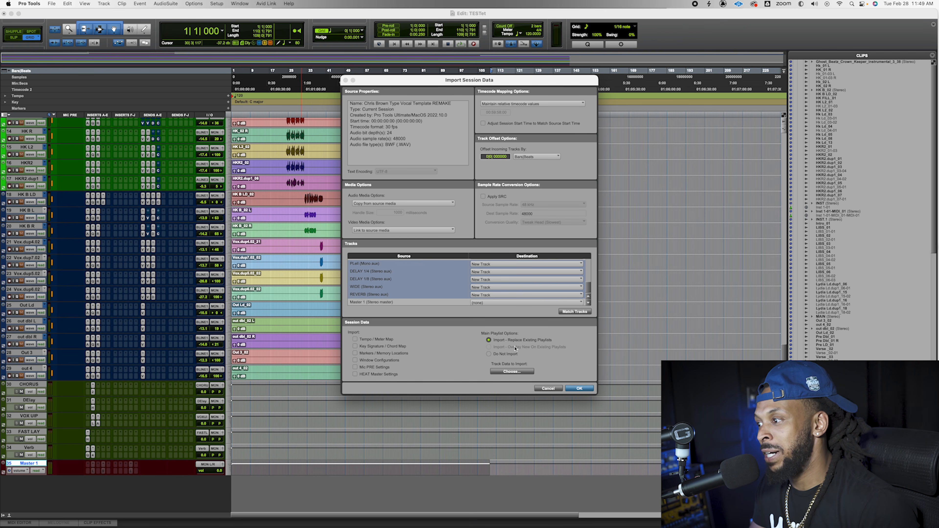
Step: Review the track data to import without changing it and import the selected template tracks
left_click(507, 372)
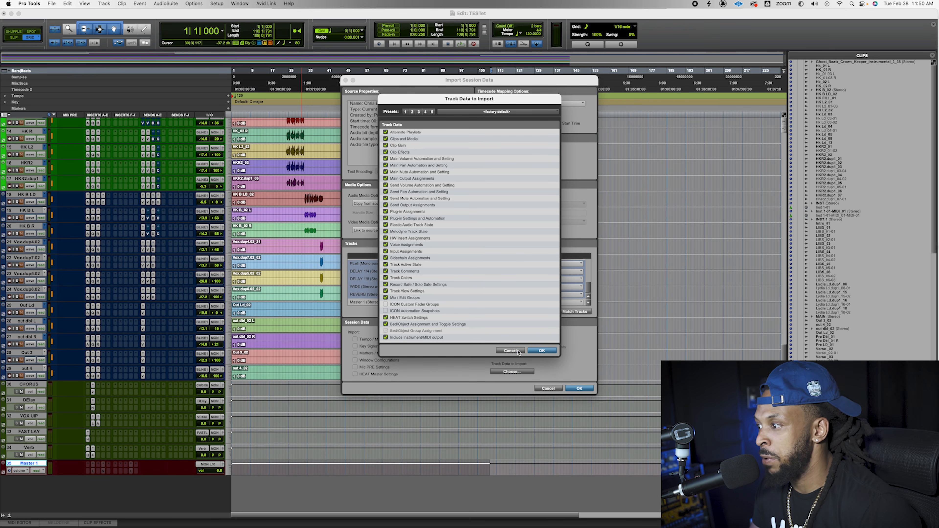
left_click(510, 351)
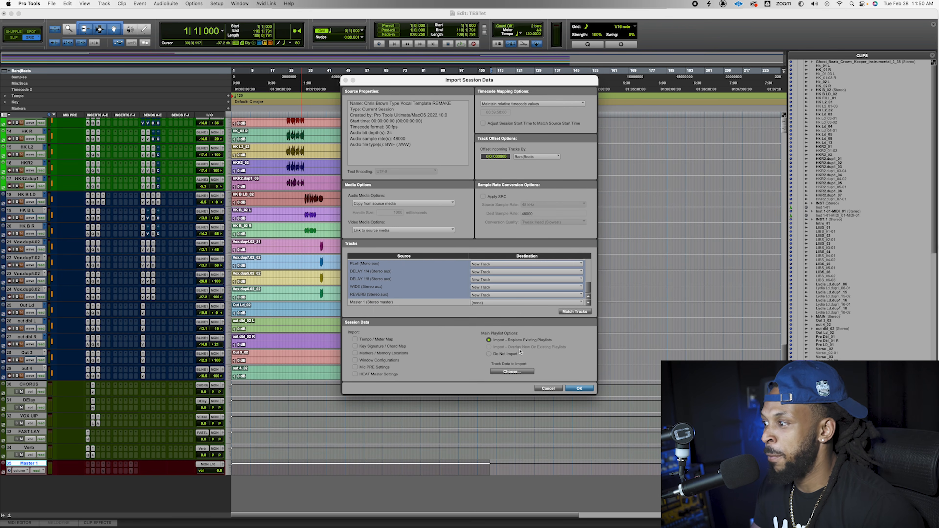
left_click(587, 390)
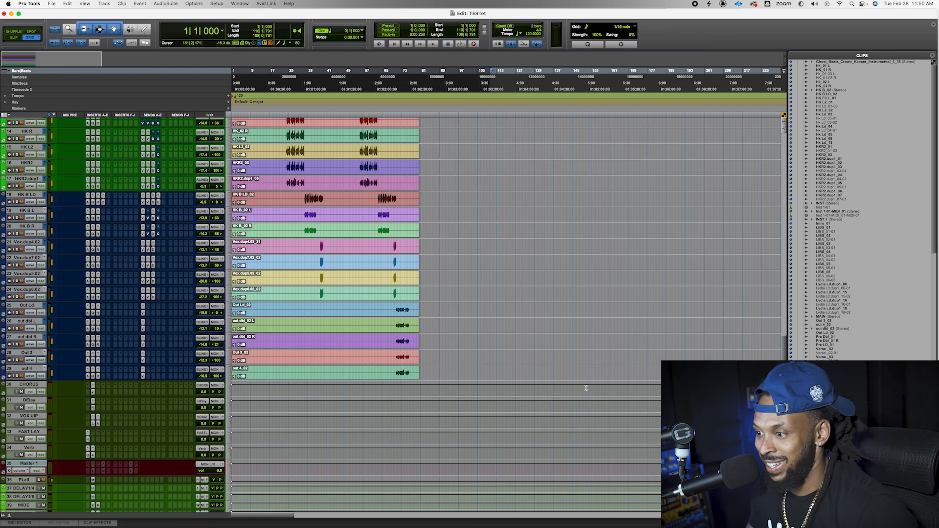
Step: Examine the imported aux tracks in the Edit and Mix windows and select the REVERB track
scroll(559, 382, "down", 3)
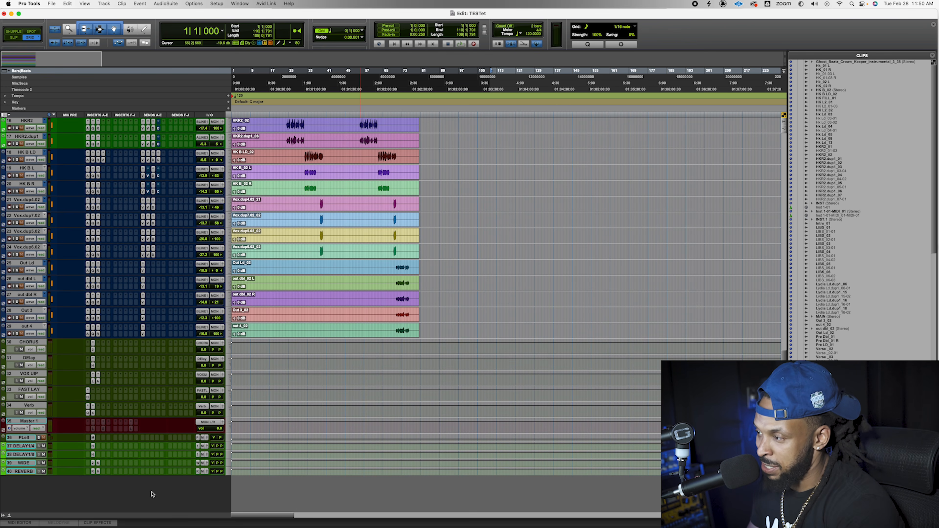
key("super+equal")
scroll(256, 458, "right", 5)
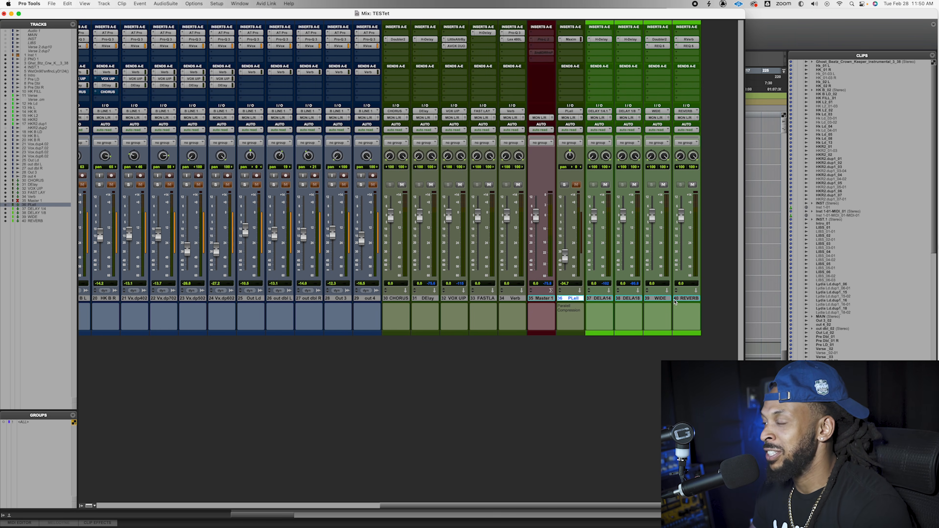
left_click(687, 298)
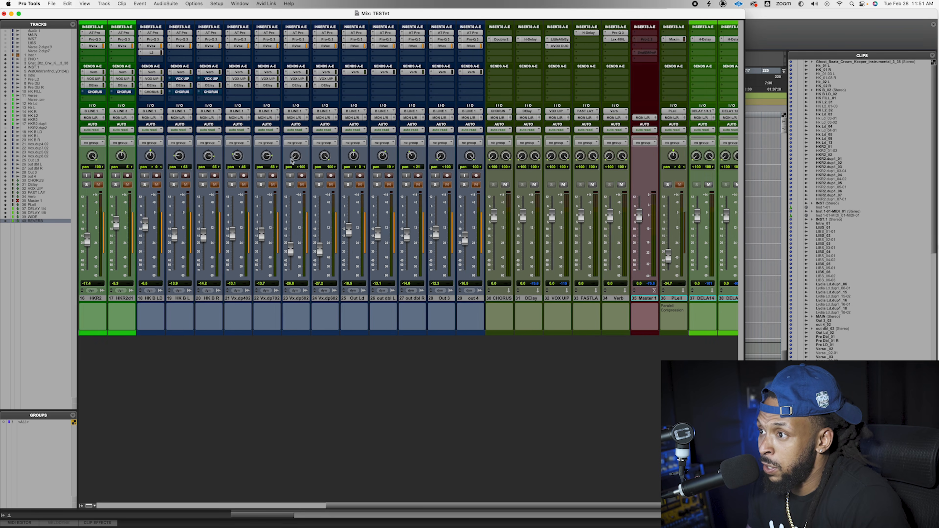
Step: Unfreeze the Verse track in the Edit window and return to its channel in the Mix window
scroll(292, 161, "left", 5)
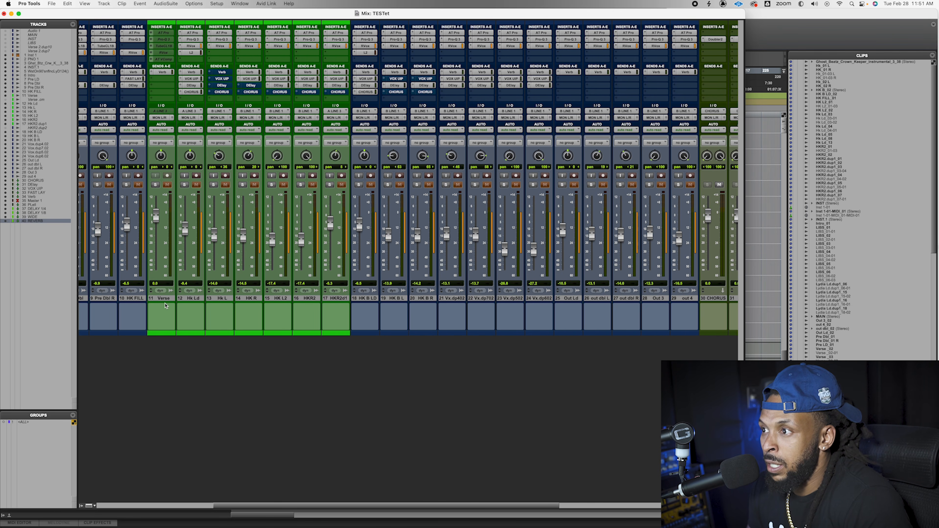
left_click(169, 299)
key("super+equal")
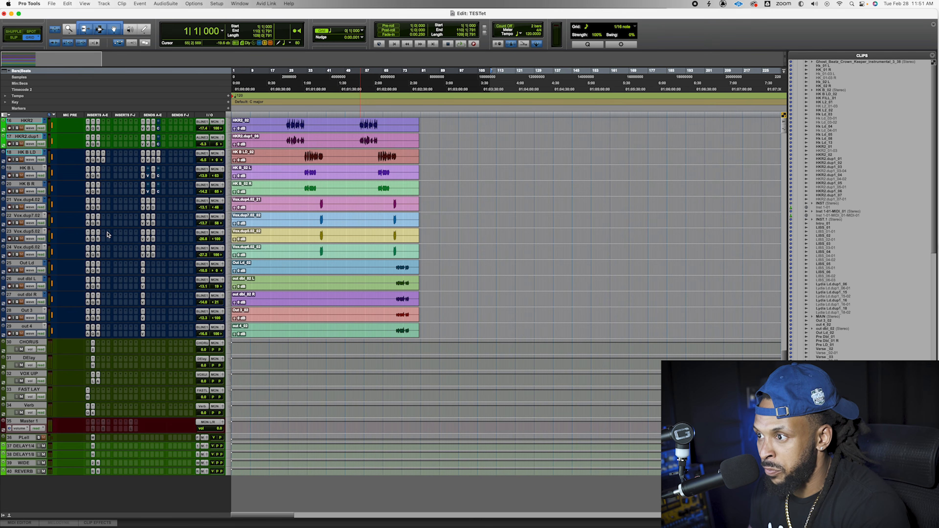
scroll(78, 221, "up", 5)
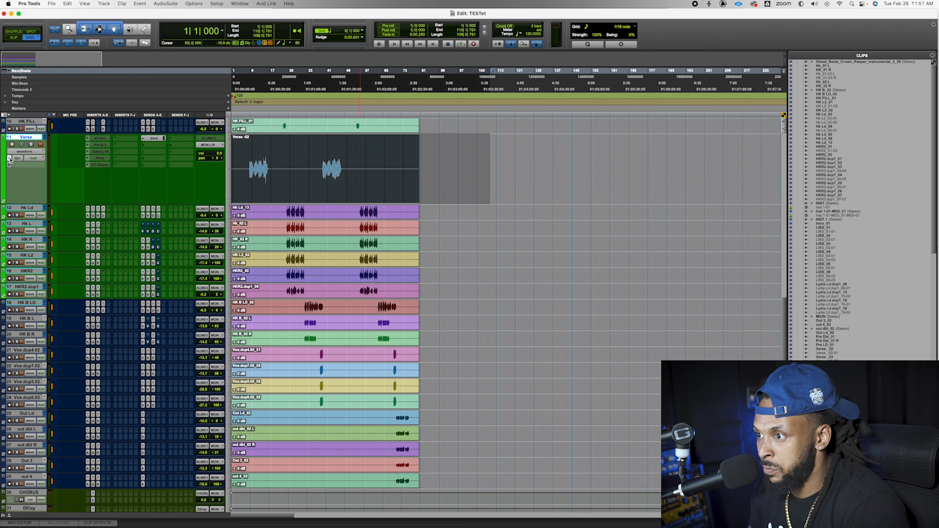
key("super+equal")
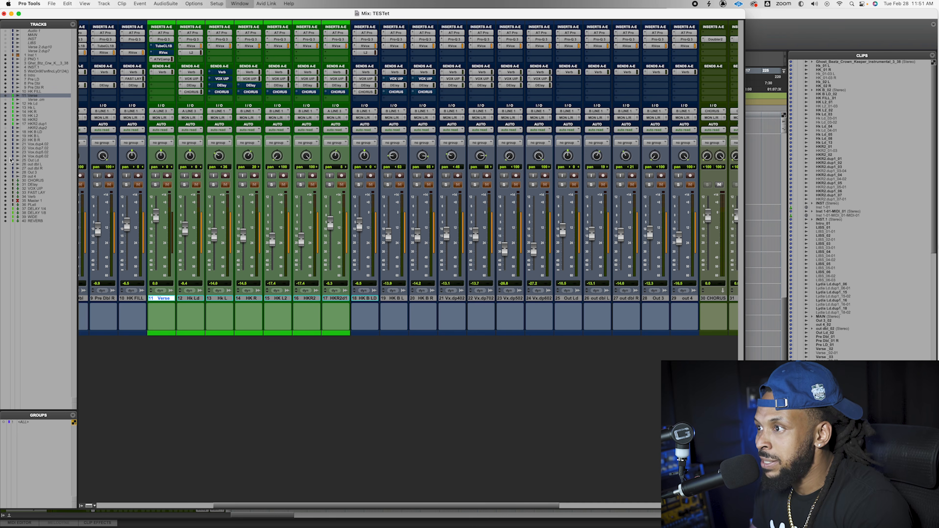
Step: Start saving a track preset from the Verse track's first insert slot
right_click(156, 33)
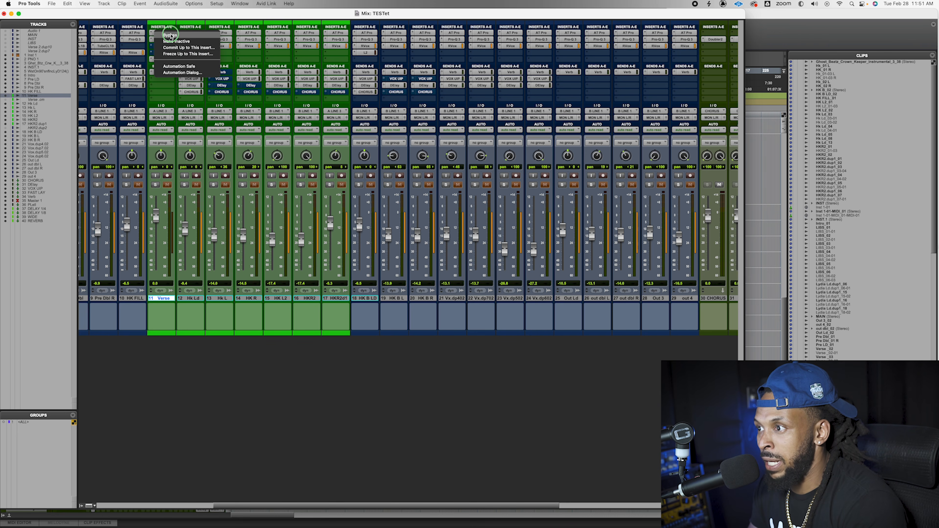
left_click(171, 34)
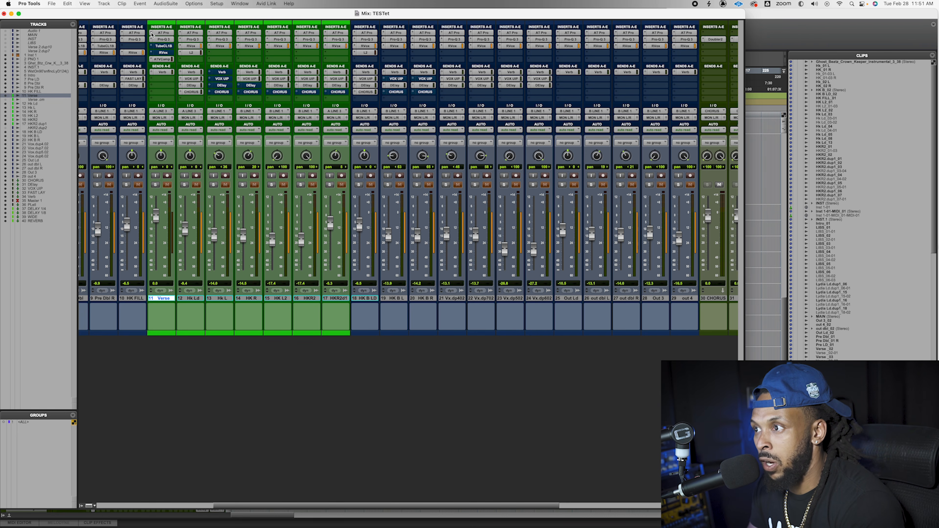
left_click(152, 36)
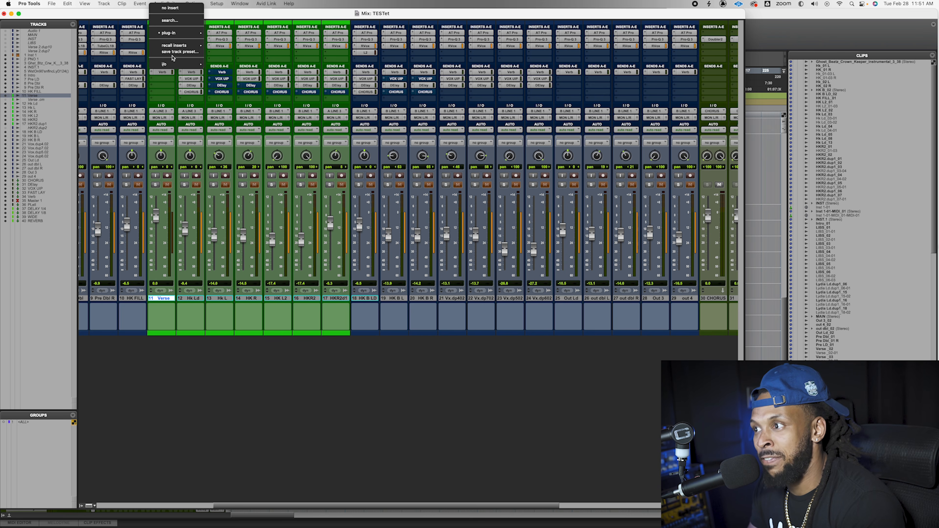
left_click(174, 53)
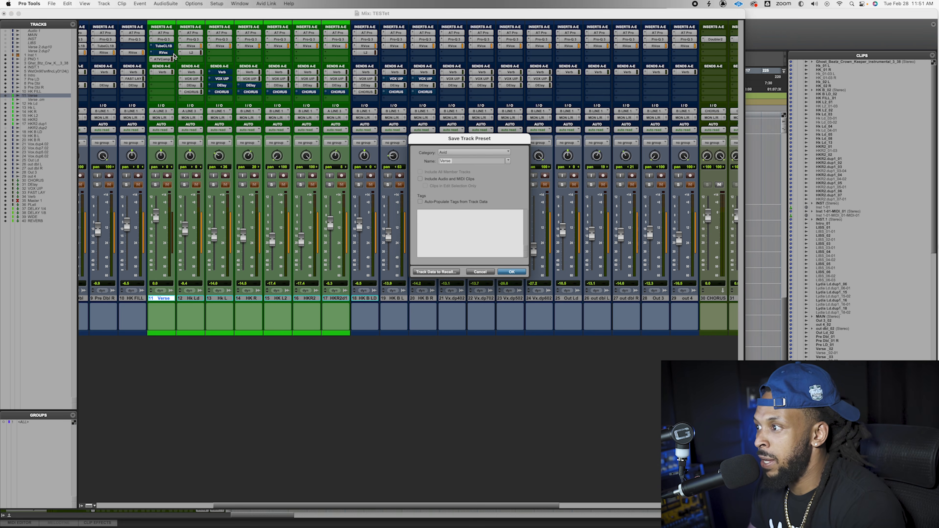
left_click_drag(472, 139, 461, 141)
Step: Add a preset category named WAVY under Avid, replacing the existing category of that name
left_click(454, 159)
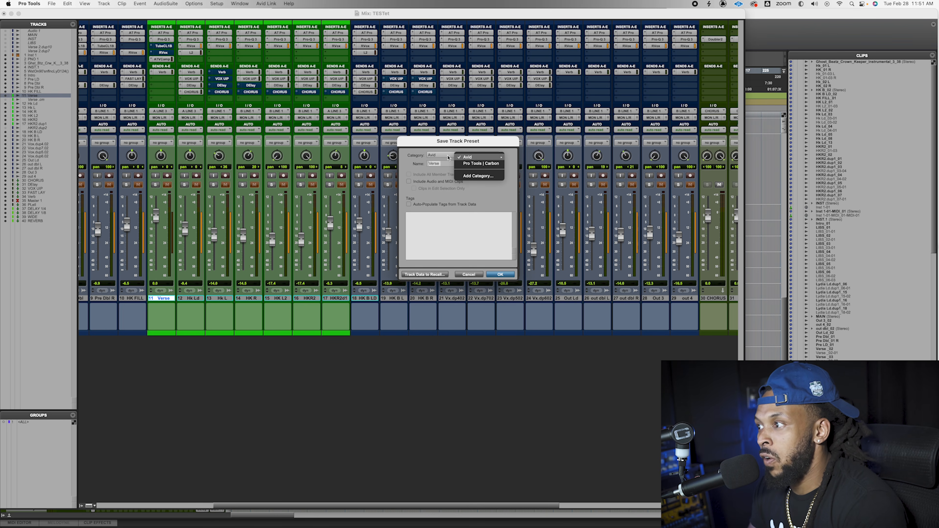
left_click(486, 180)
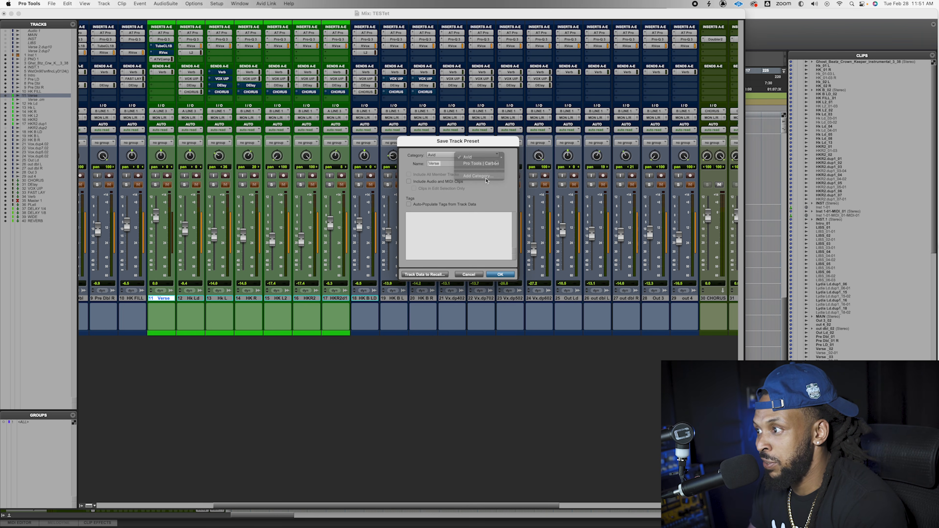
type("WAVY")
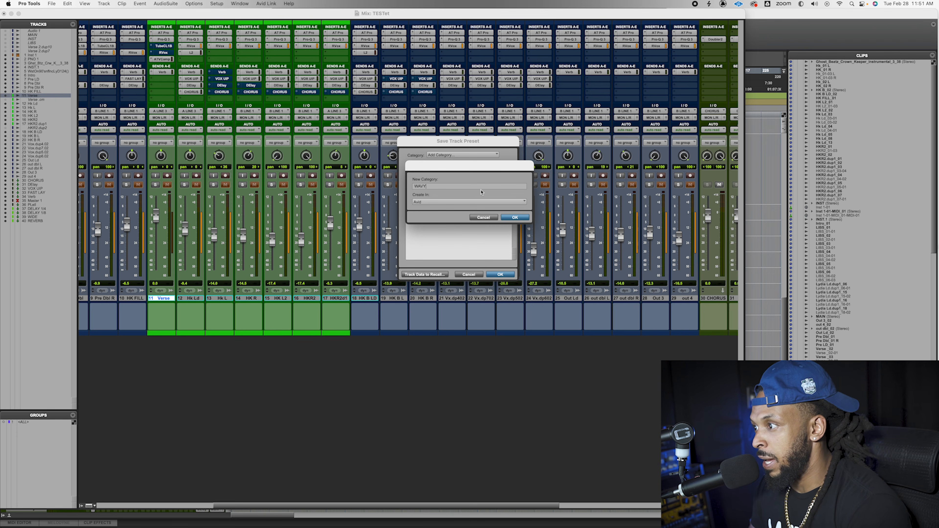
left_click(458, 203)
mouse_move(466, 206)
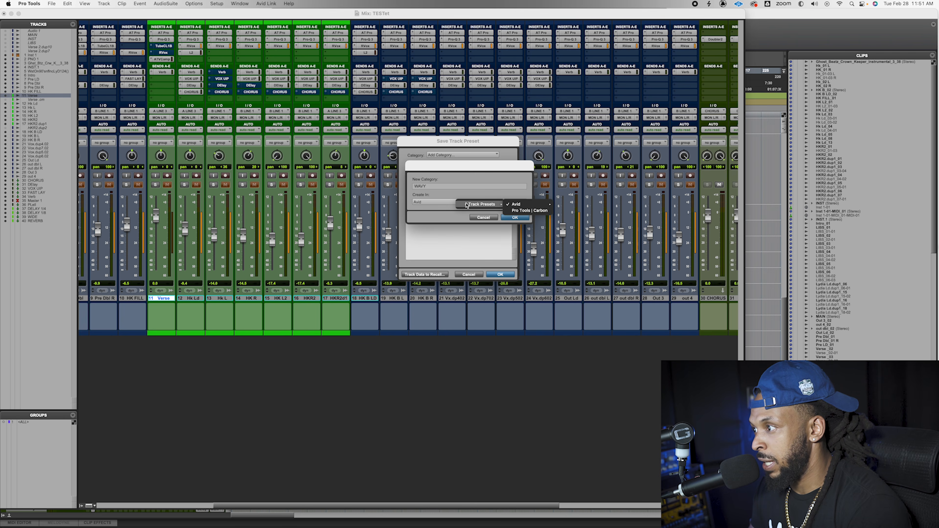
left_click(516, 204)
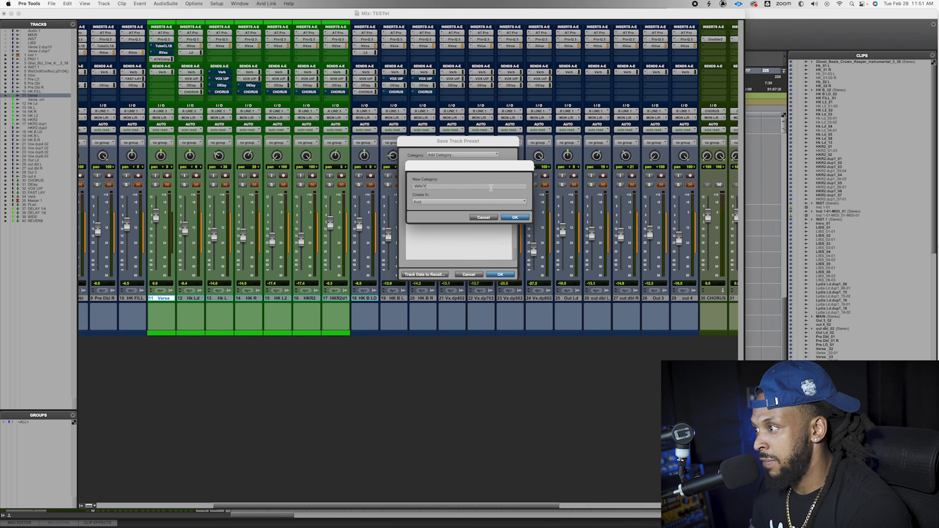
left_click(516, 218)
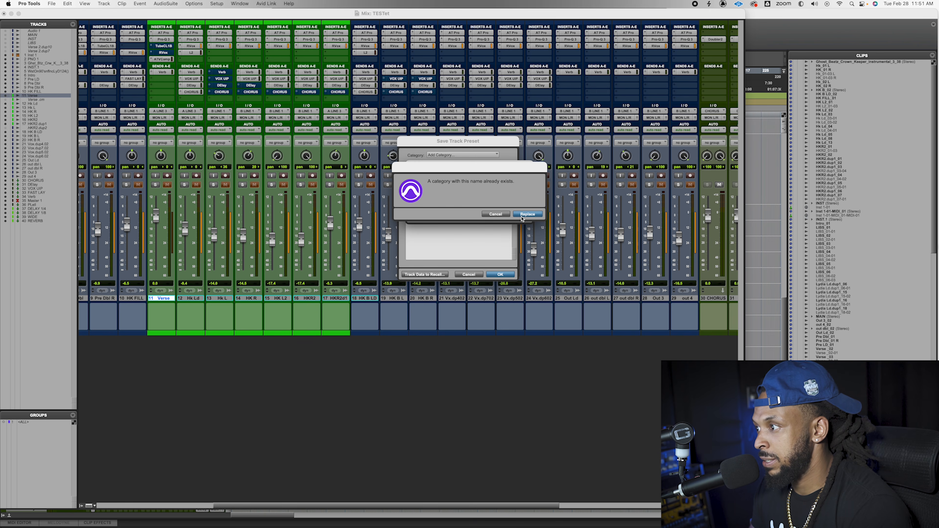
left_click(515, 216)
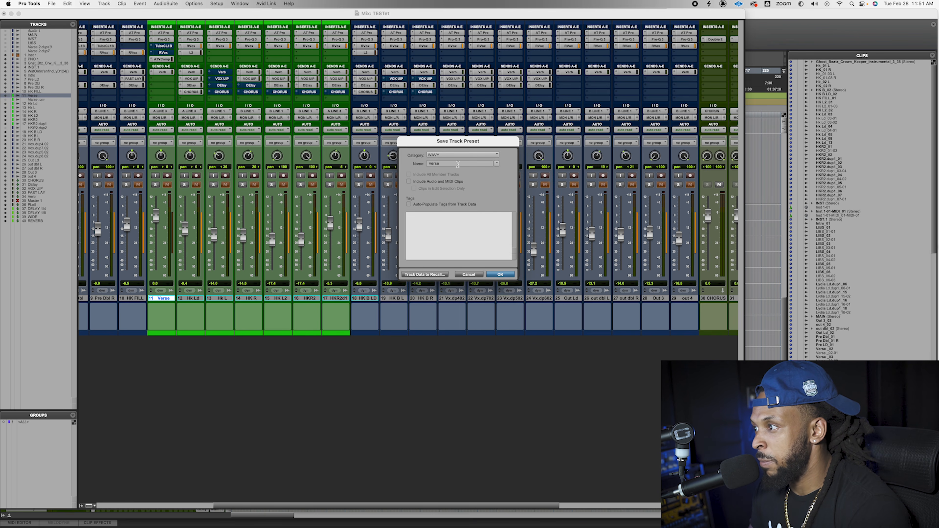
Step: Name the preset LD Verse, review its track data to recall without changes, and save it
left_click(429, 163)
type("LD")
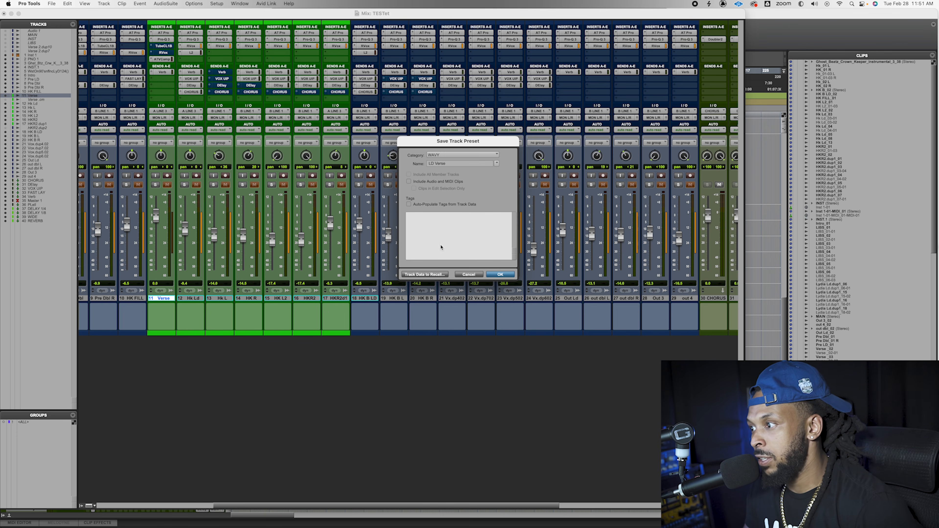
left_click(420, 274)
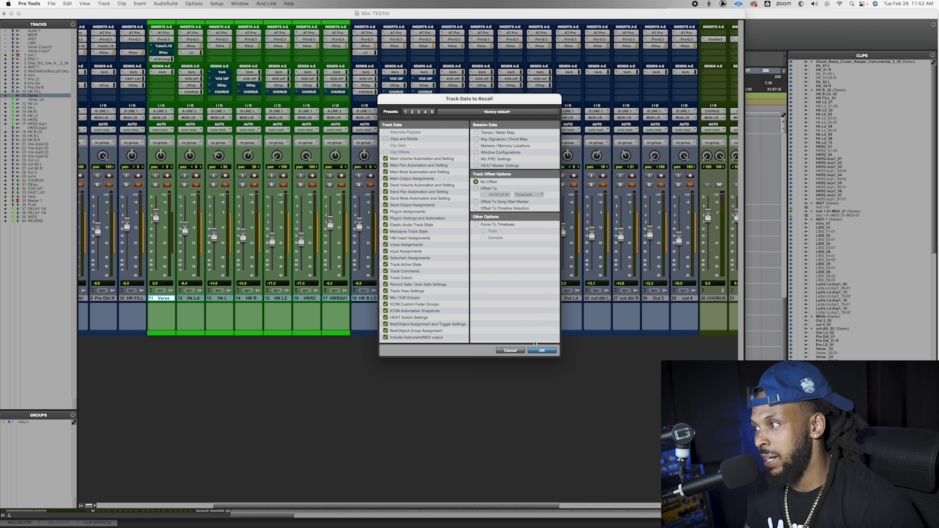
left_click(510, 350)
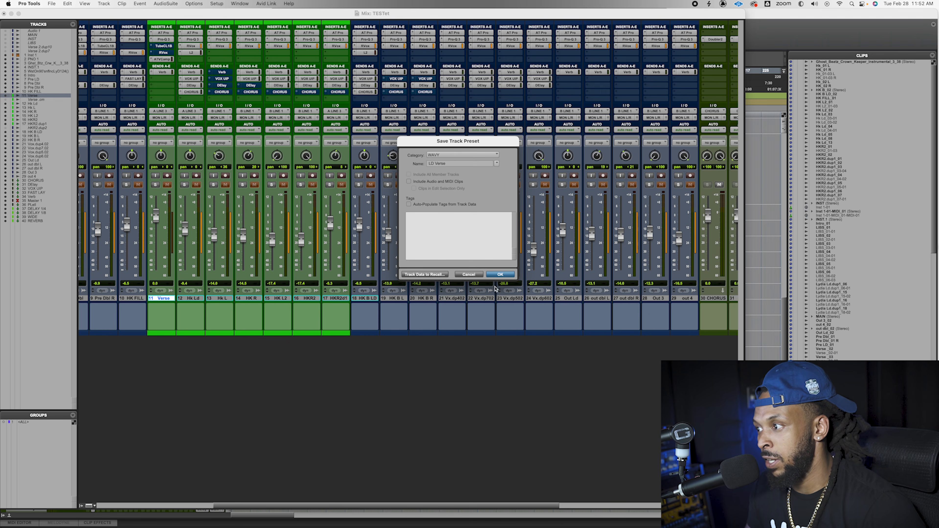
left_click(499, 275)
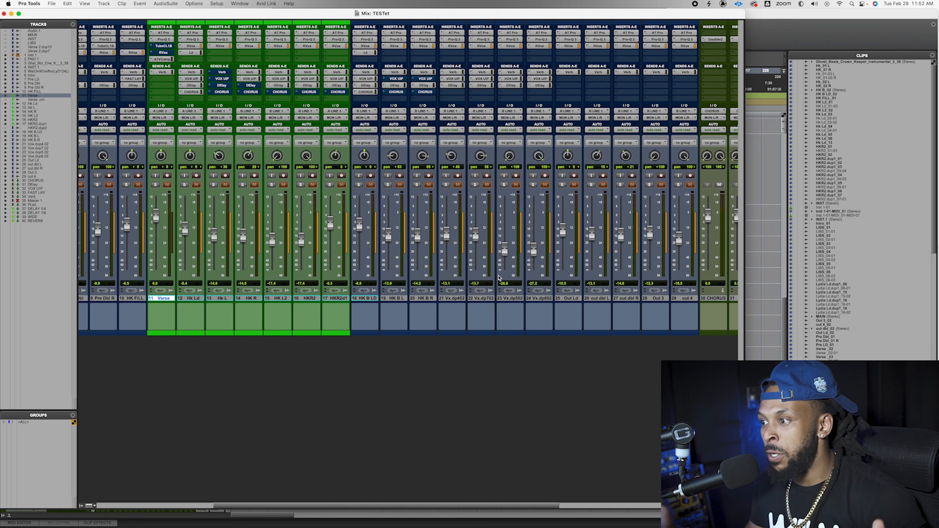
Step: Create one new mono audio track in samples after the REVERB track
scroll(556, 351, "right", 10)
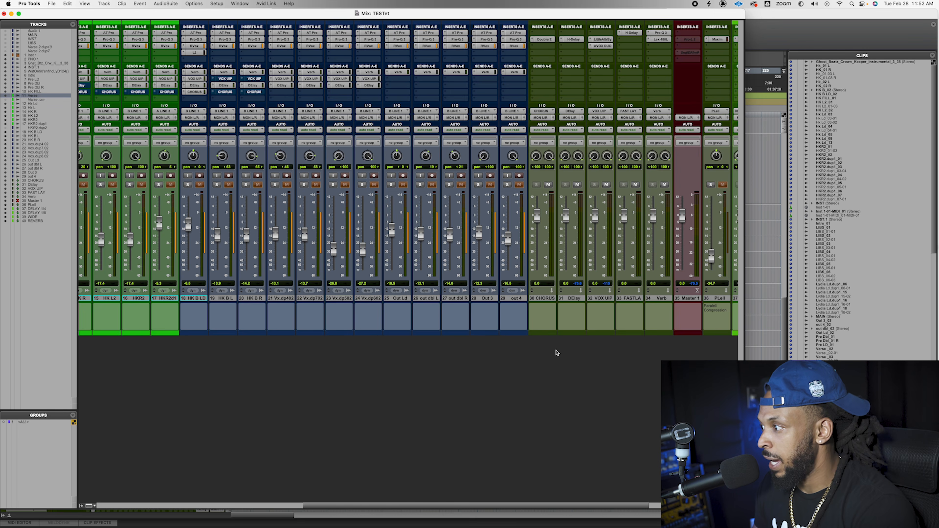
left_click(694, 299)
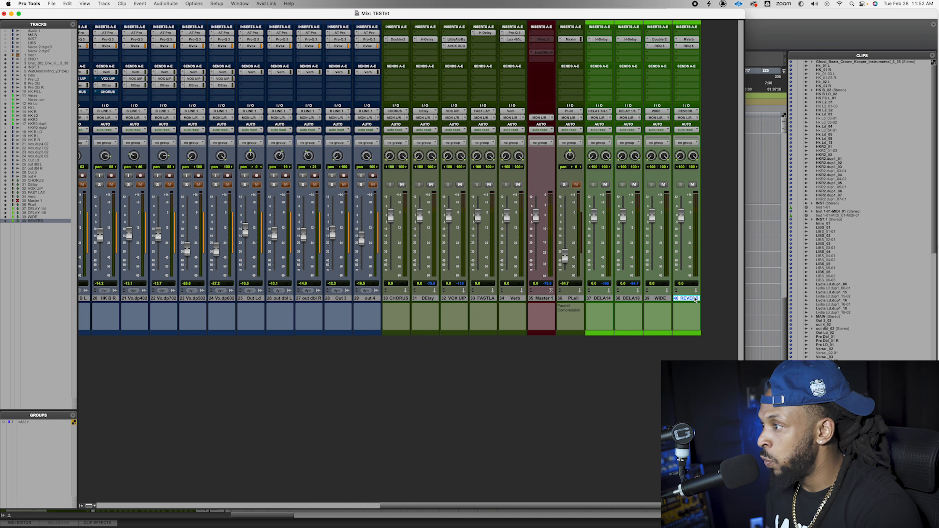
key("super+shift+n")
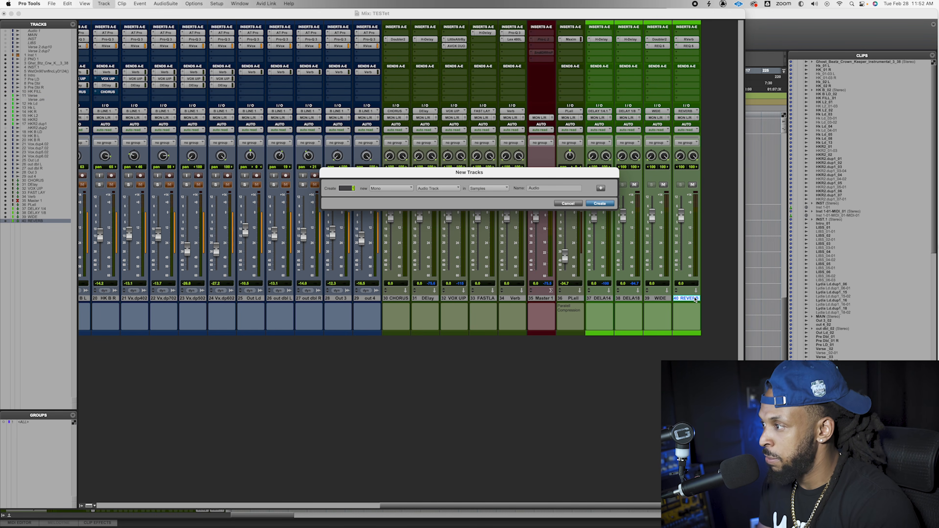
key("Return")
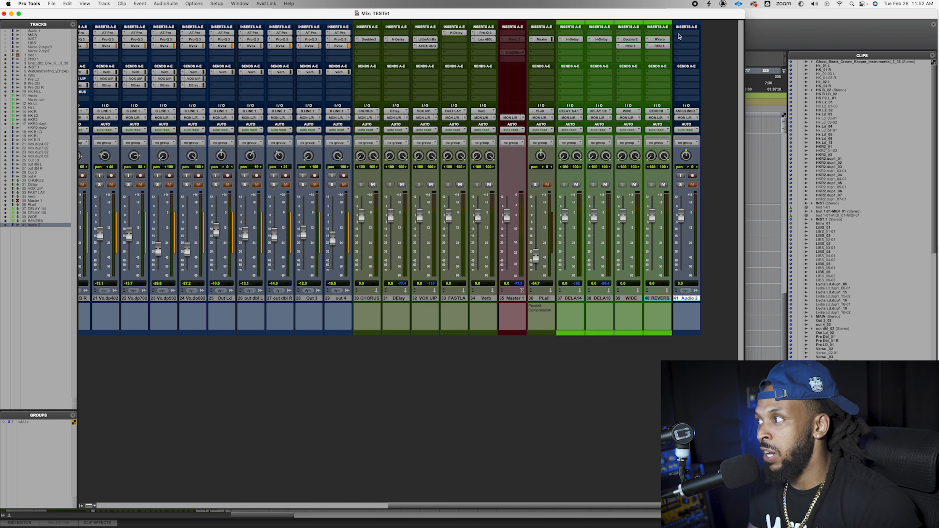
Step: Recall the inserts of the Wavy Vox 1 preset from Avid's WAVY category onto the new Audio 2 track
left_click(679, 33)
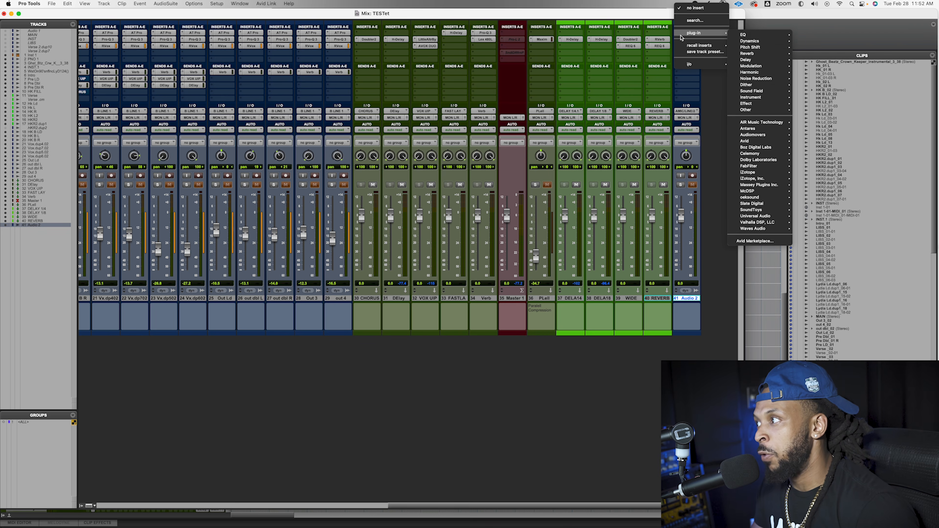
mouse_move(690, 47)
mouse_move(746, 48)
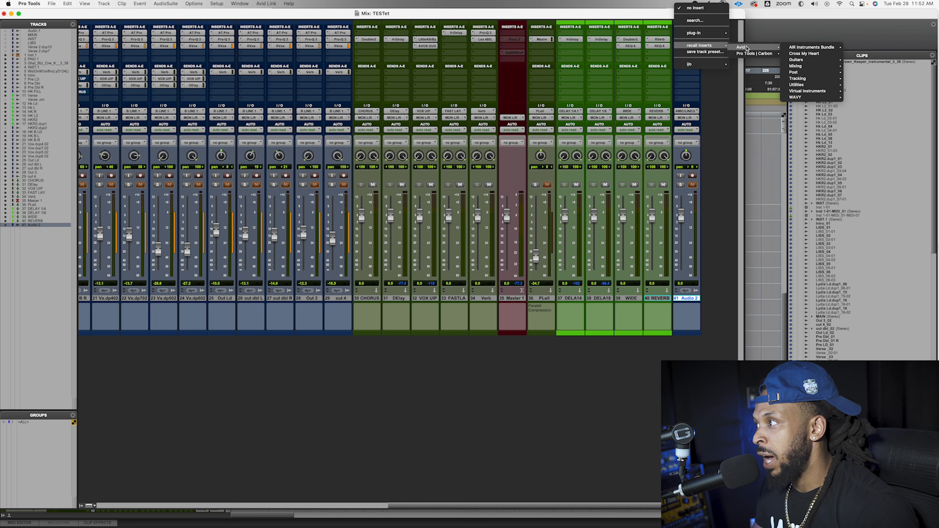
mouse_move(814, 99)
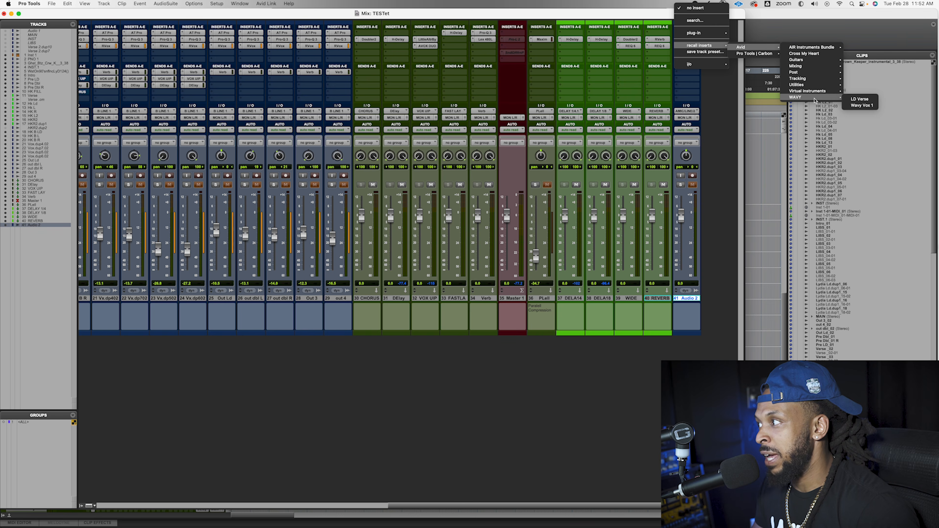
left_click(871, 105)
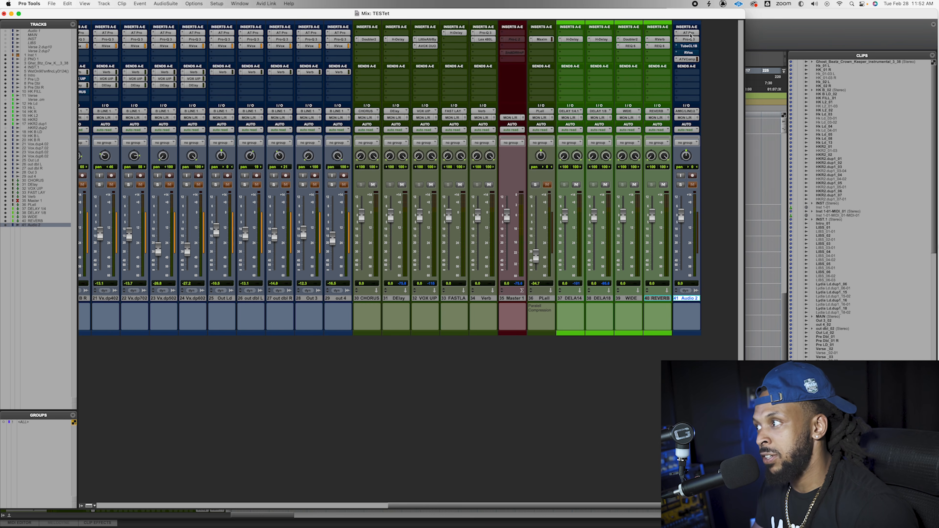
Step: Recall the sends of the Wavy Vox 1 preset from Avid's WAVY category onto the Audio 2 track
left_click(678, 77)
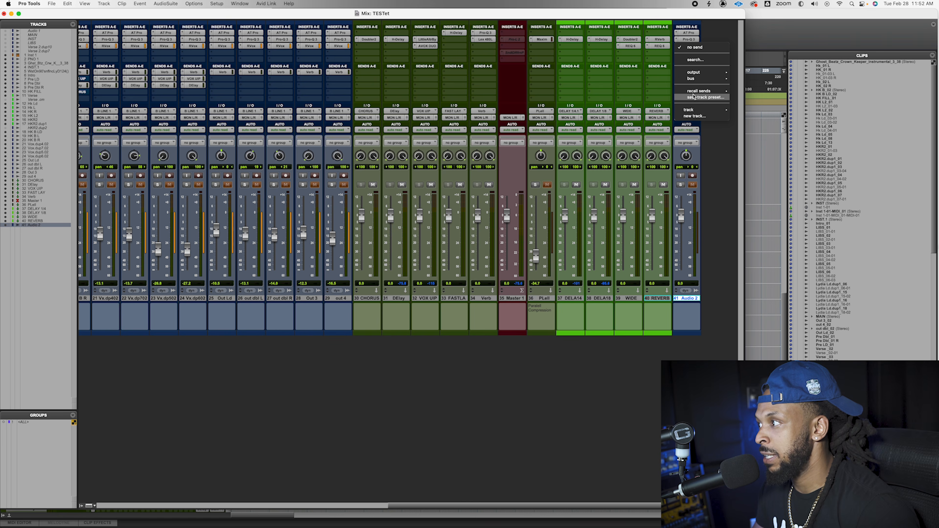
mouse_move(698, 91)
mouse_move(754, 99)
mouse_move(809, 148)
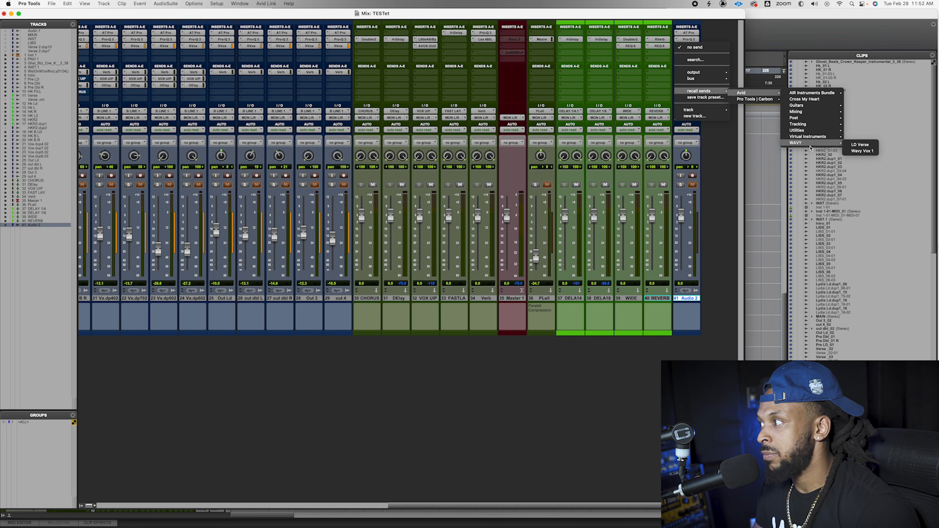
left_click(867, 149)
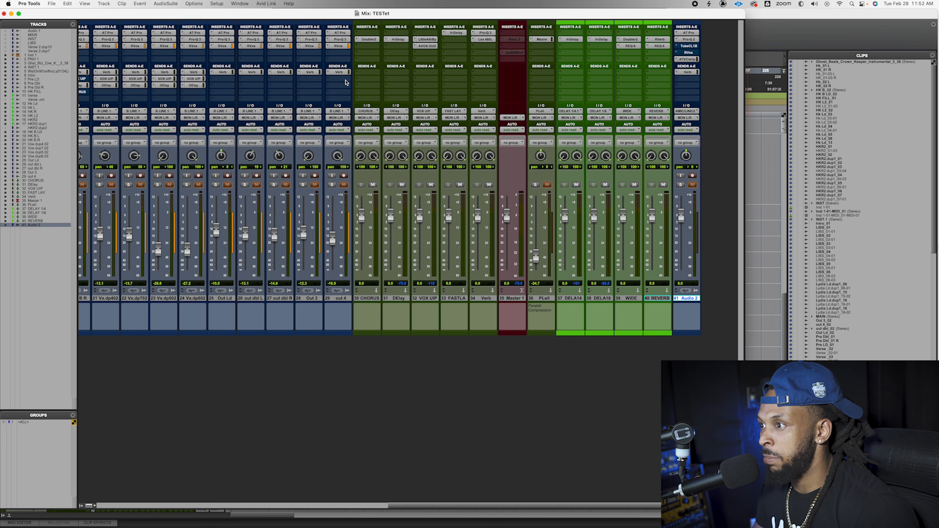
scroll(346, 82, "left", 6)
scroll(258, 99, "right", 6)
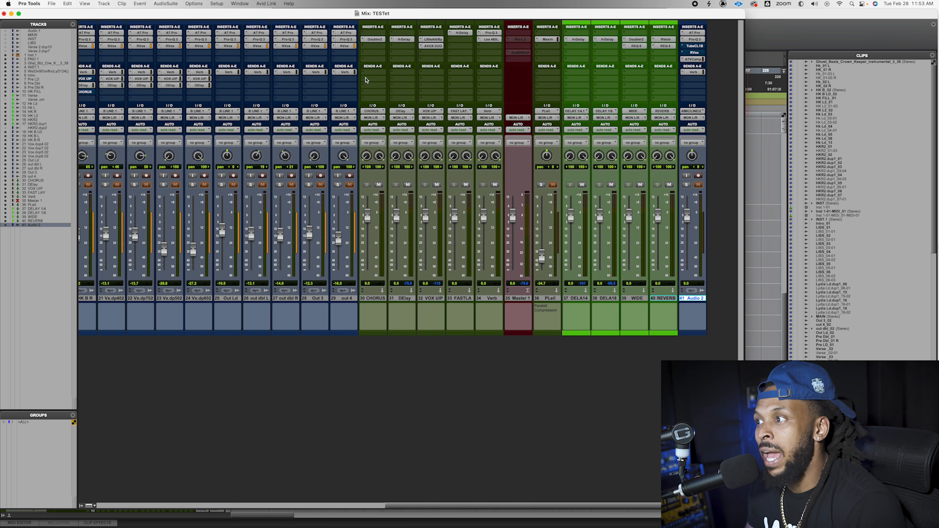
Step: Search the plug-ins for "smac" and insert Smack (stereo) in the CHORUS track's fourth insert slot, closing its plug-in window
left_click(367, 56)
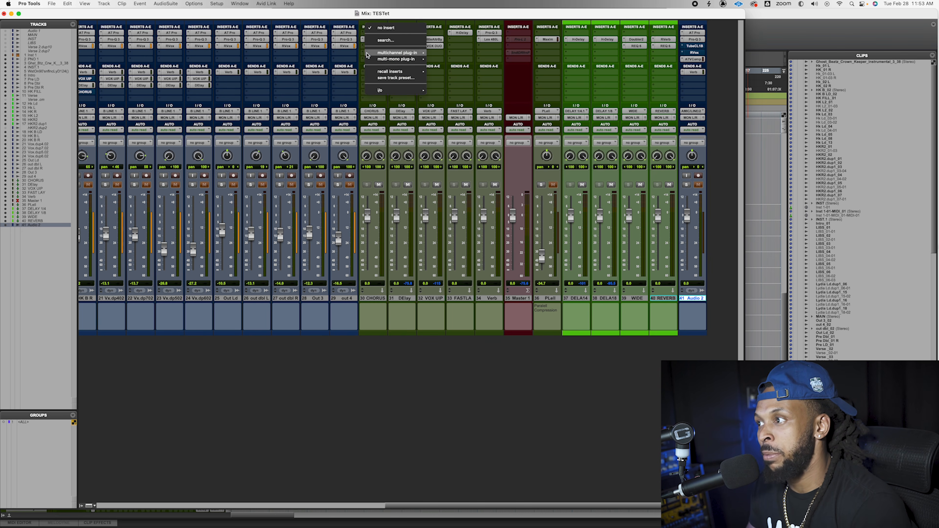
left_click(377, 40)
left_click(369, 54)
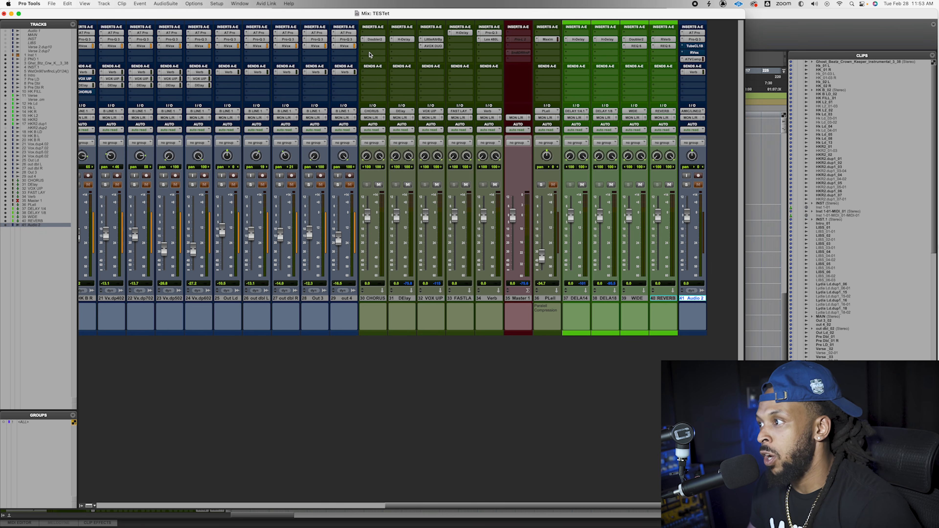
left_click(370, 55)
mouse_move(397, 52)
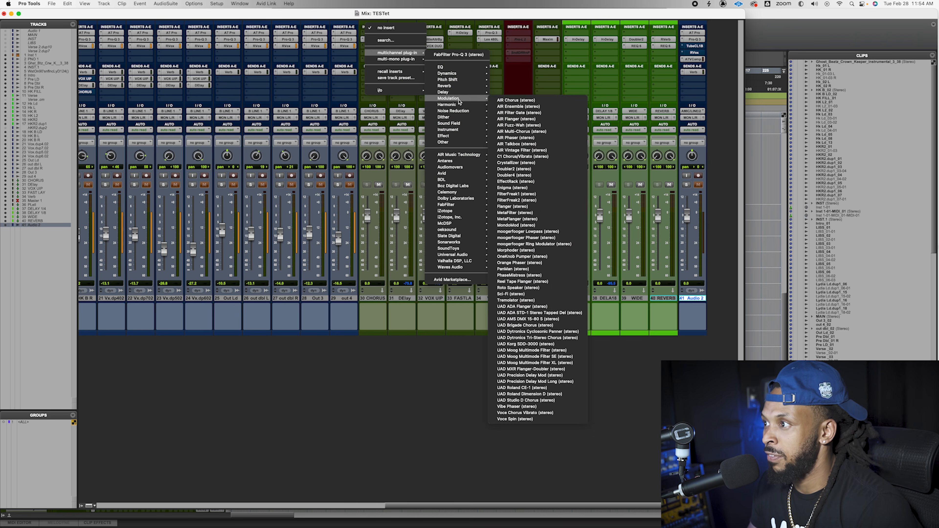
left_click(379, 40)
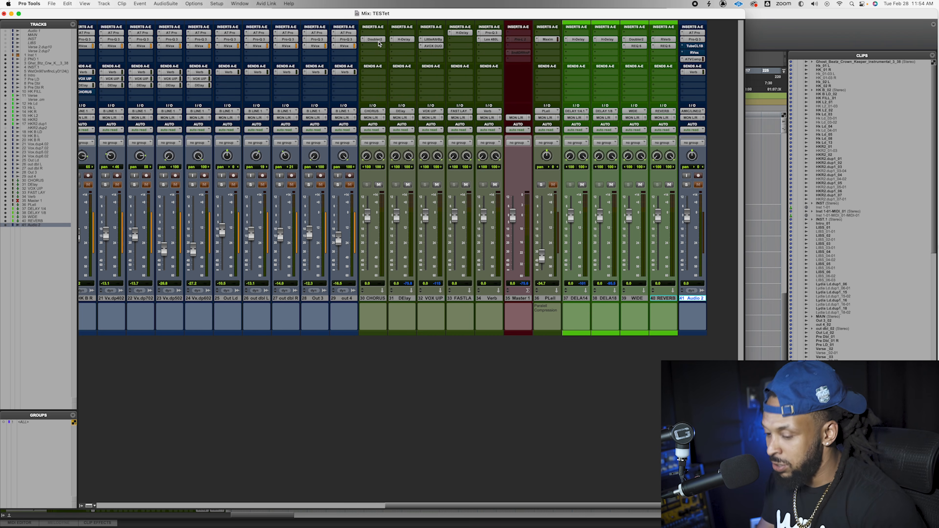
type("smac")
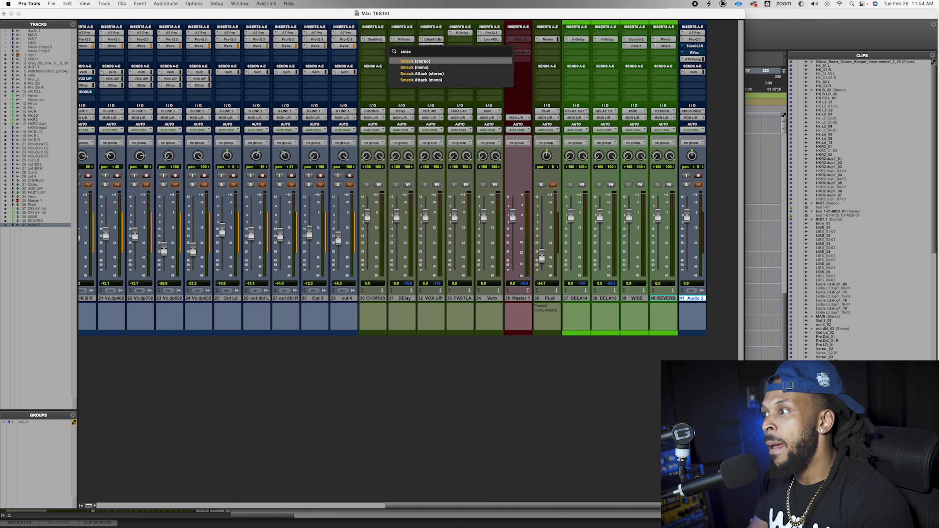
key("Return")
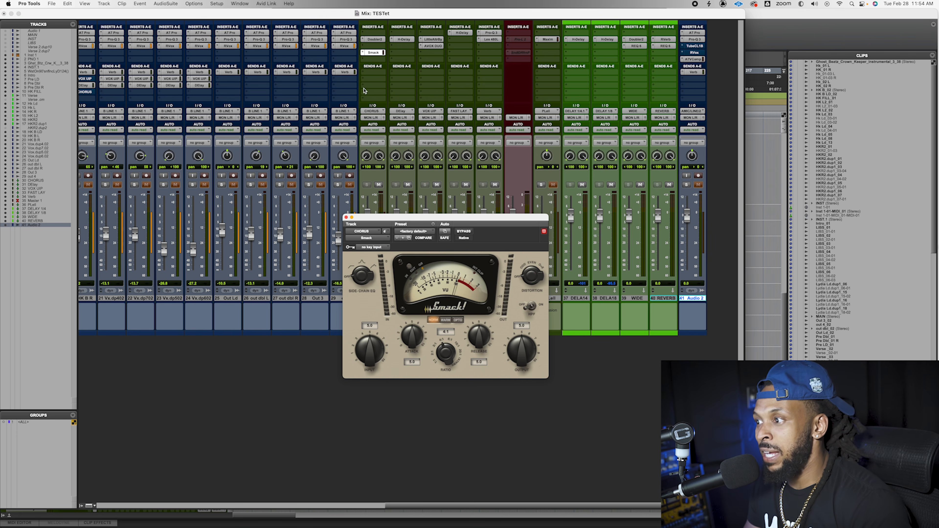
left_click(346, 217)
Step: Look through the send destinations and input choices of the CHORUS track, including the output and bus lists, without assigning anything
left_click(373, 72)
mouse_move(374, 76)
left_click(395, 124)
left_click(377, 113)
mouse_move(376, 113)
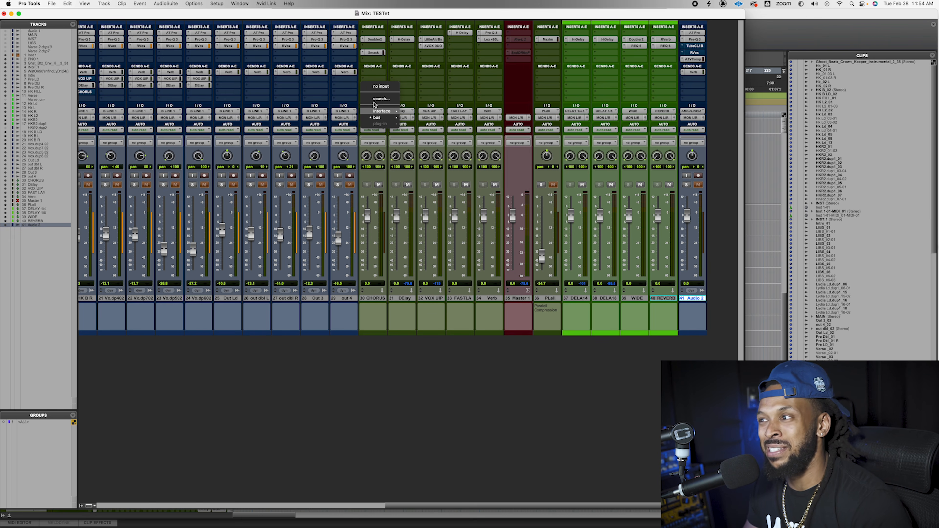
left_click(317, 80)
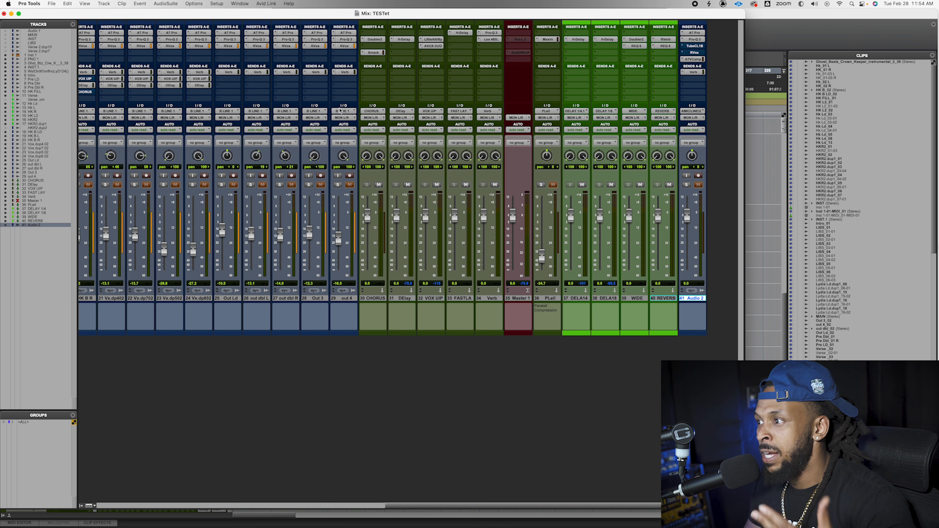
left_click(368, 74)
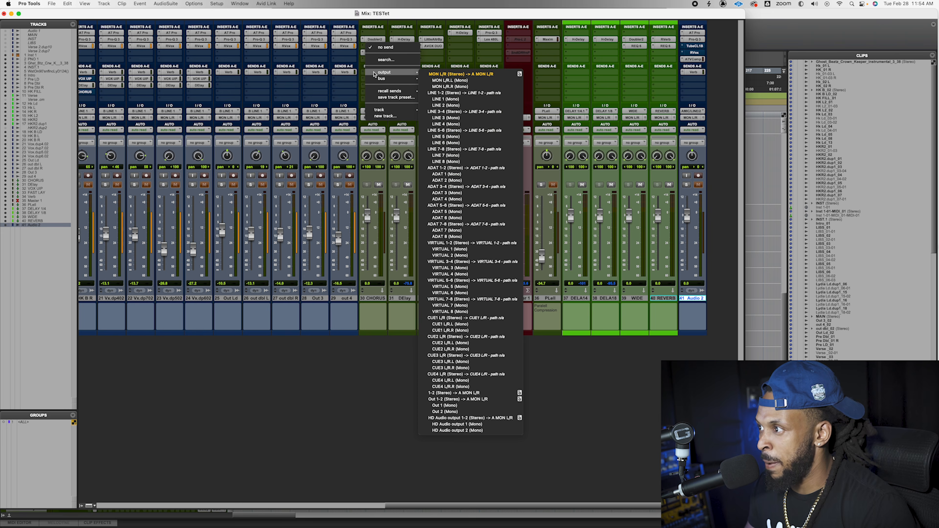
mouse_move(434, 84)
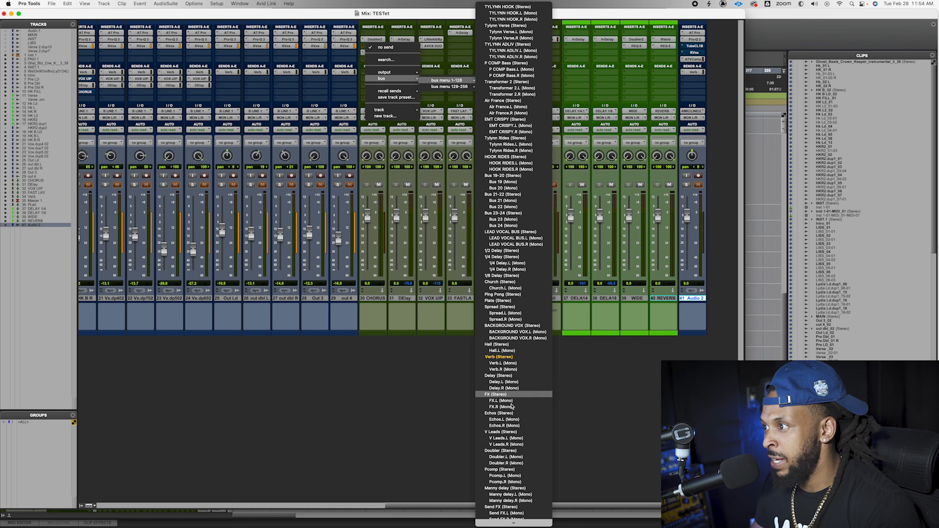
left_click(300, 138)
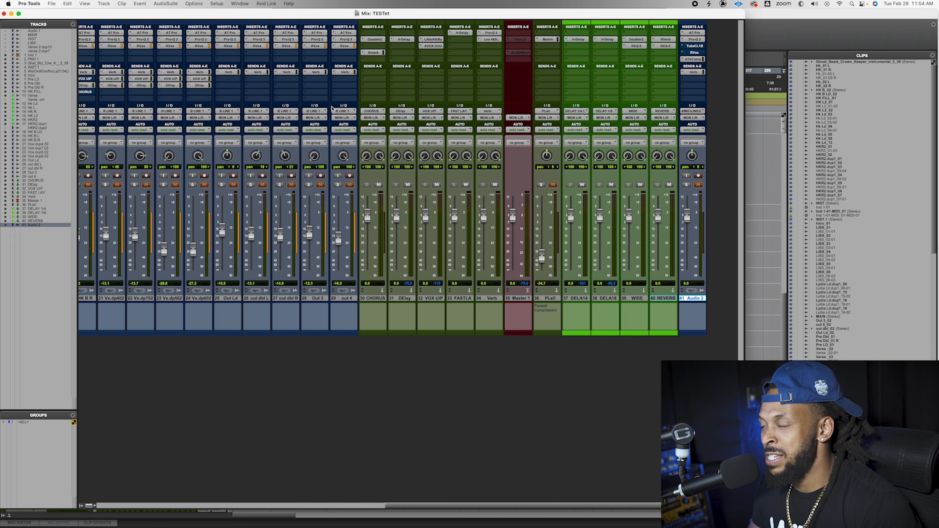
Step: Search the CHORUS track's first send destinations for "ver" and leave the search without assigning one
left_click(371, 72)
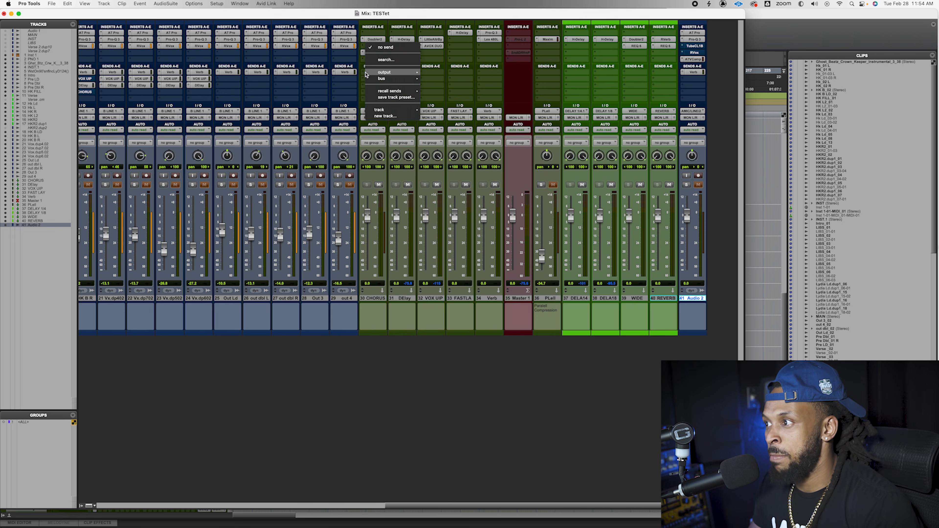
left_click(378, 61)
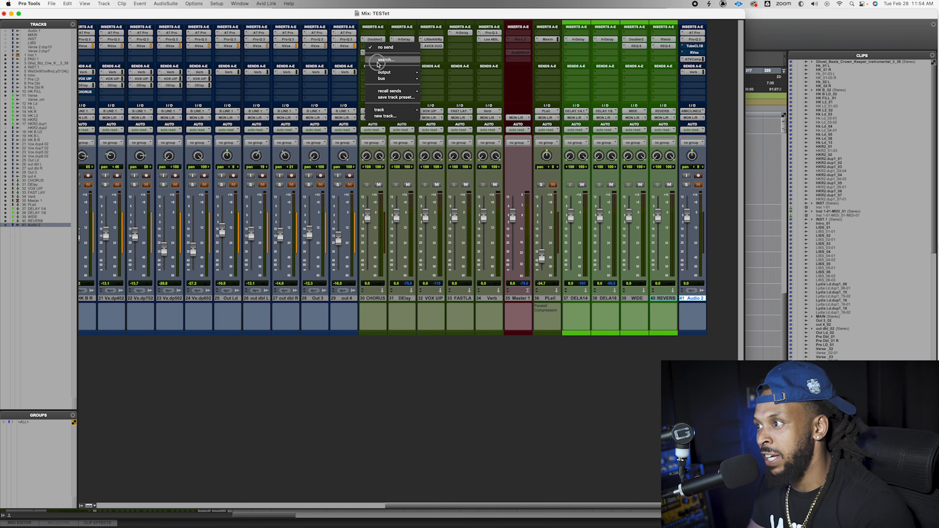
left_click(357, 90)
left_click(362, 75)
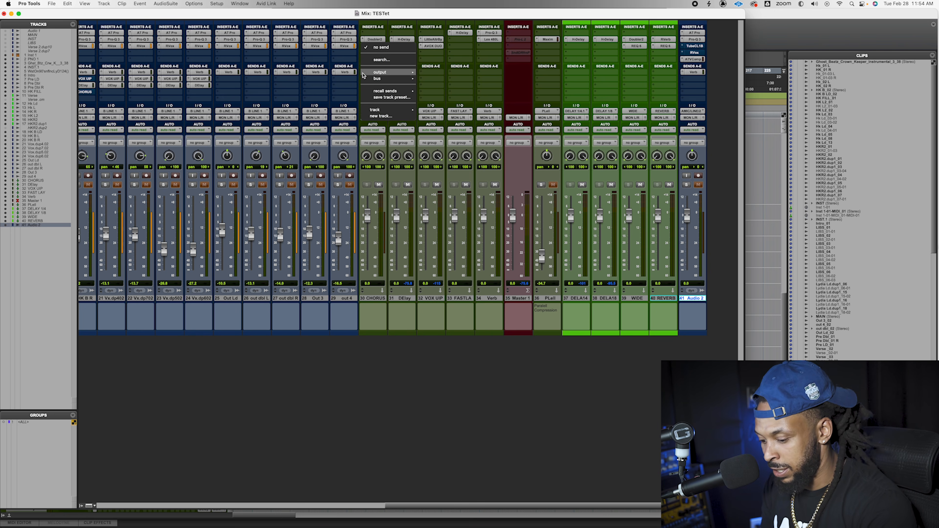
type("ver")
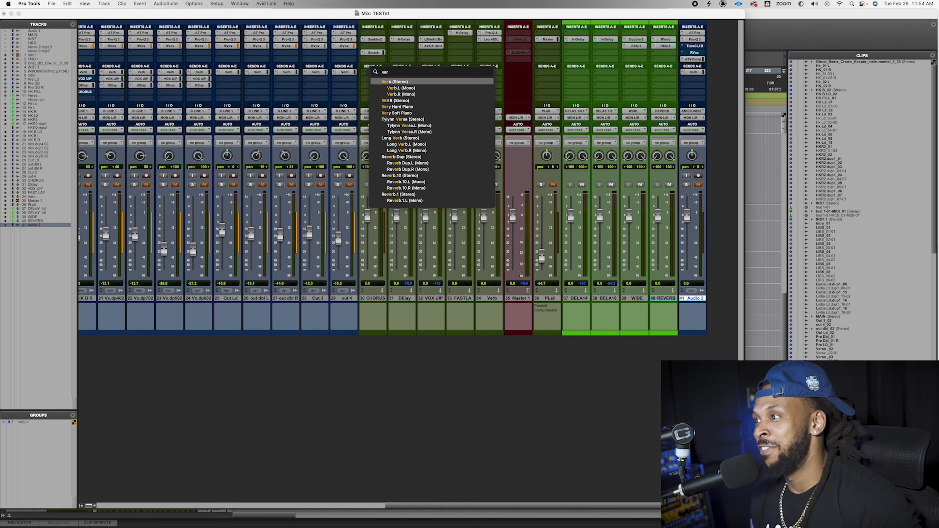
left_click(361, 81)
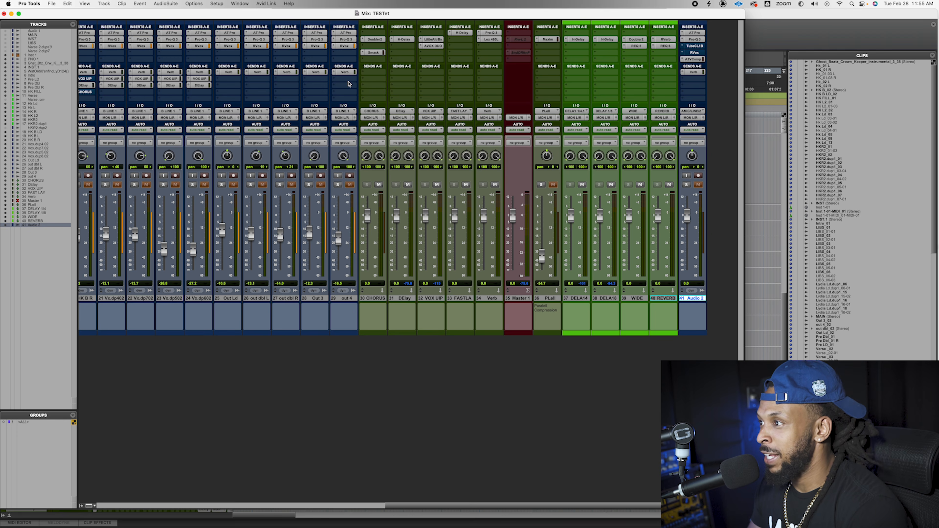
Step: Search the CHORUS track's fourth insert slot for the Distressor and load UAD Empirical Labs Distressor (stereo) in place of Smack
left_click(364, 58)
type("dist")
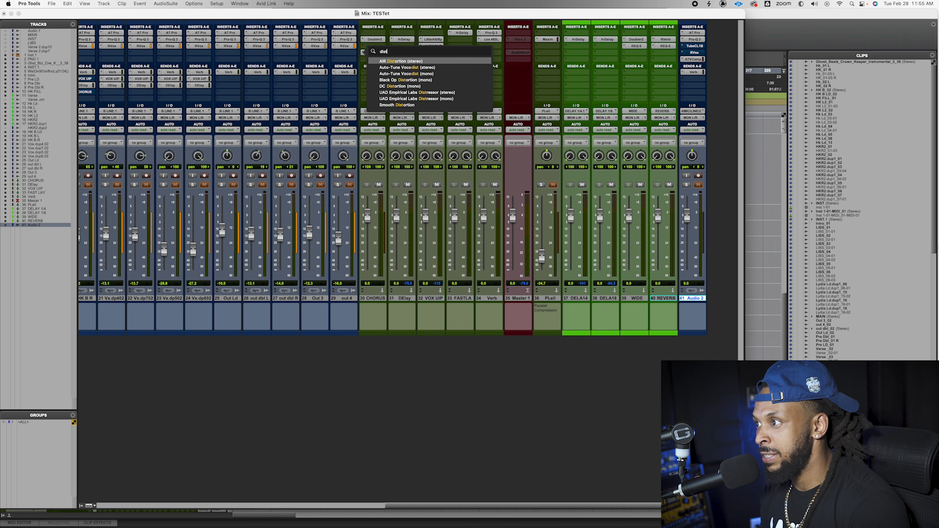
type("ress")
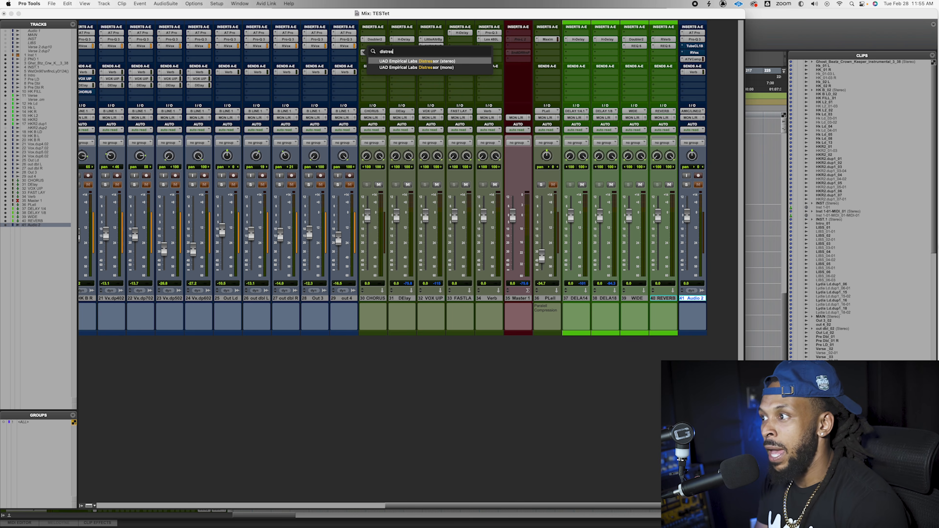
key("Return")
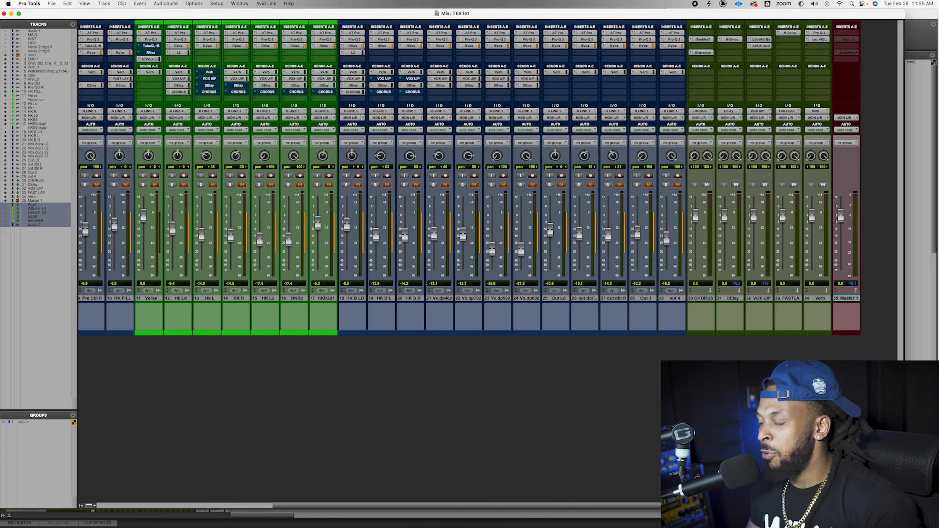
Step: Select all tracks from Inst 1 through Verb and route their outputs to a new stereo aux input in samples named SUB MASTER
key("super+equal")
key("super+equal")
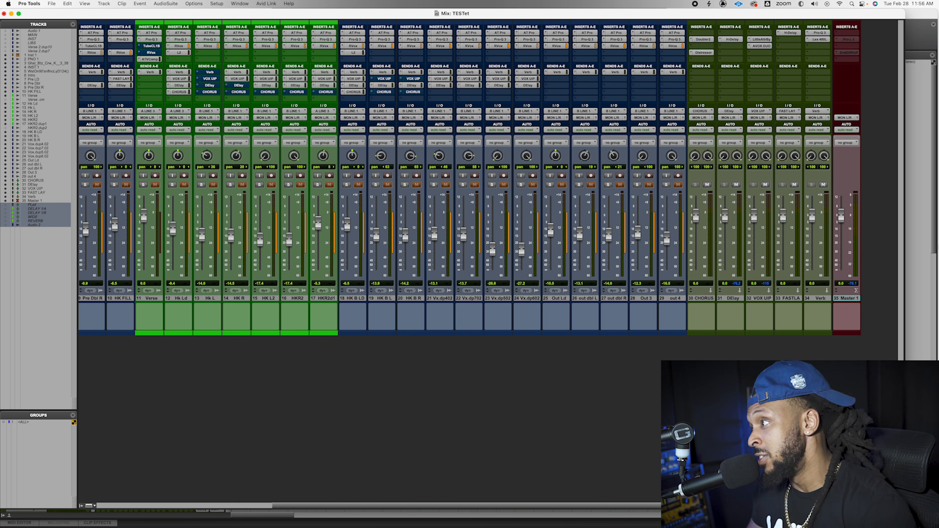
left_click(822, 299)
scroll(626, 356, "left", 5)
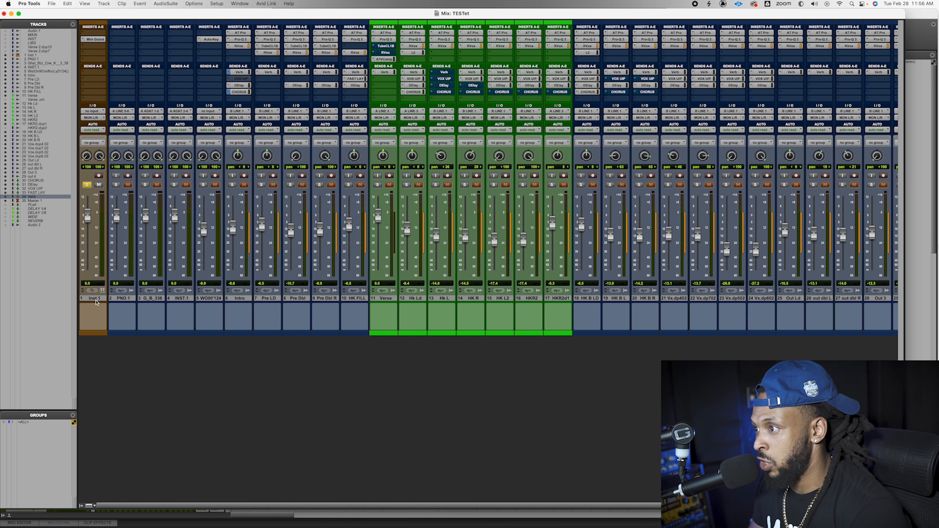
left_click(93, 299, "shift")
scroll(411, 352, "right", 5)
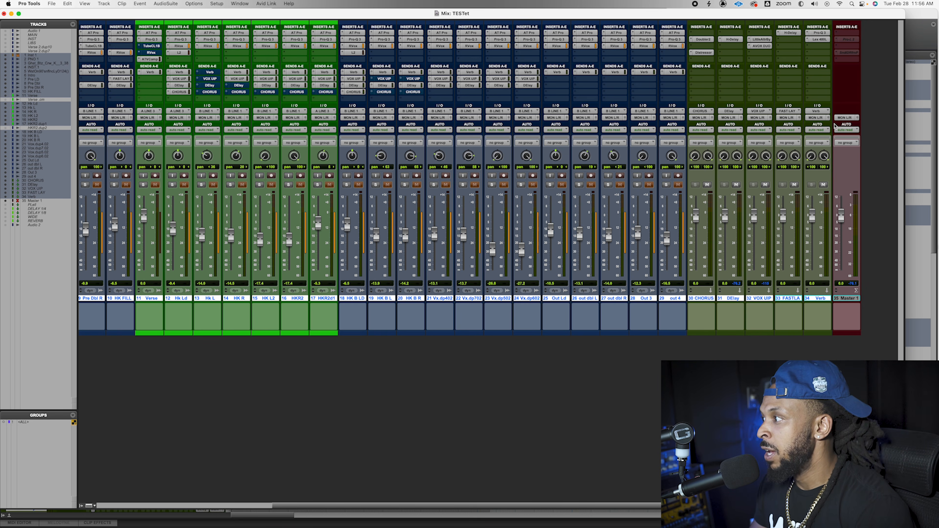
left_click(817, 118)
left_click(821, 144)
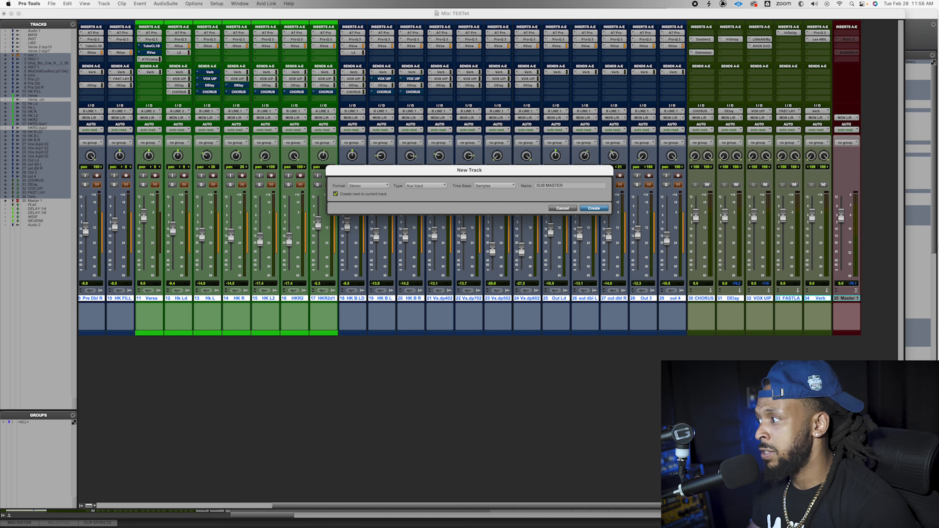
key("Return")
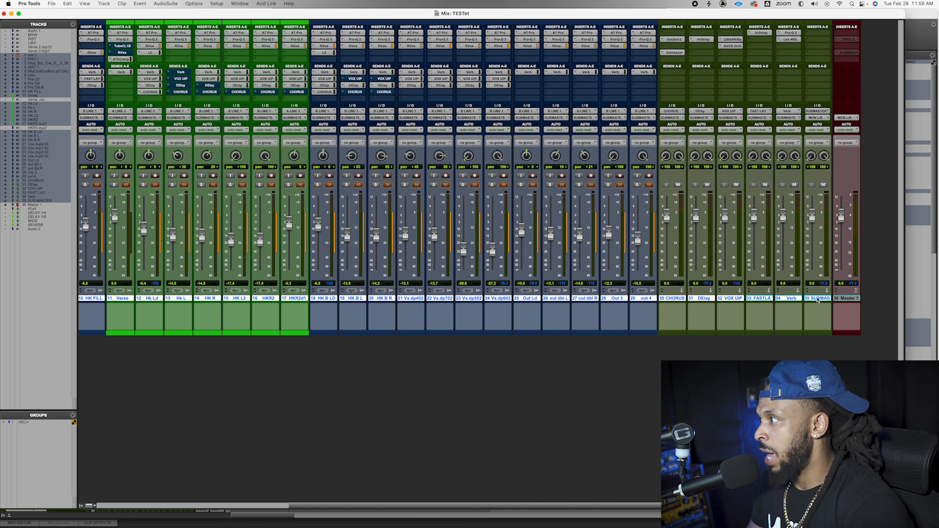
Step: Create one new mono audio track in samples after the SUB MASTER track
left_click(817, 299)
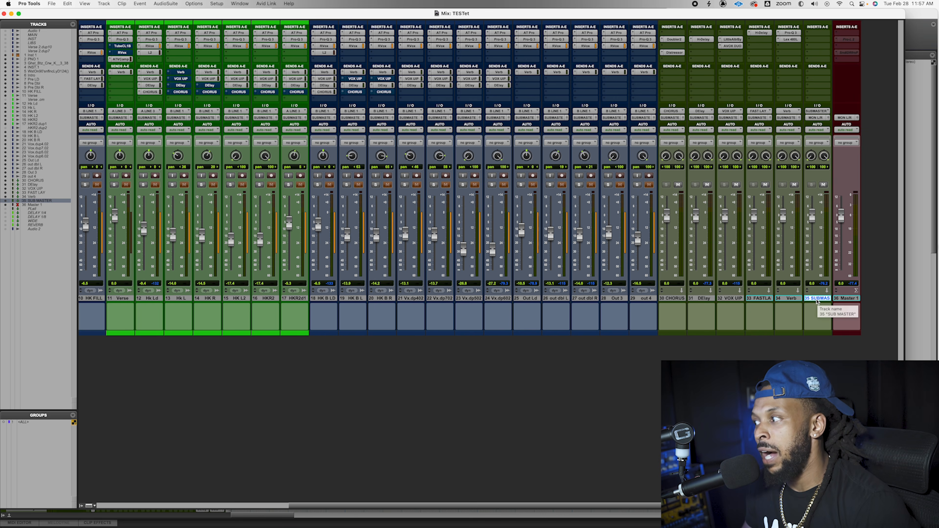
left_click(790, 298, "shift")
key("super+shift+n")
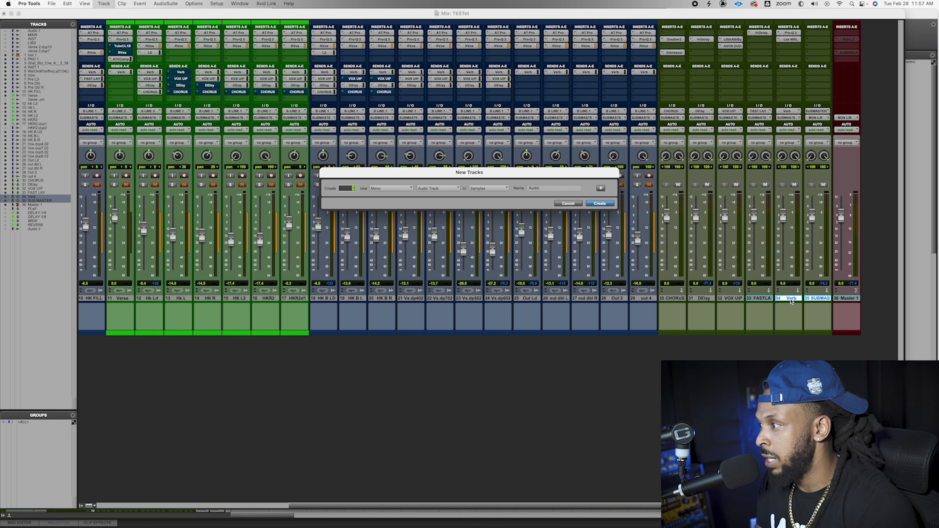
key("Return")
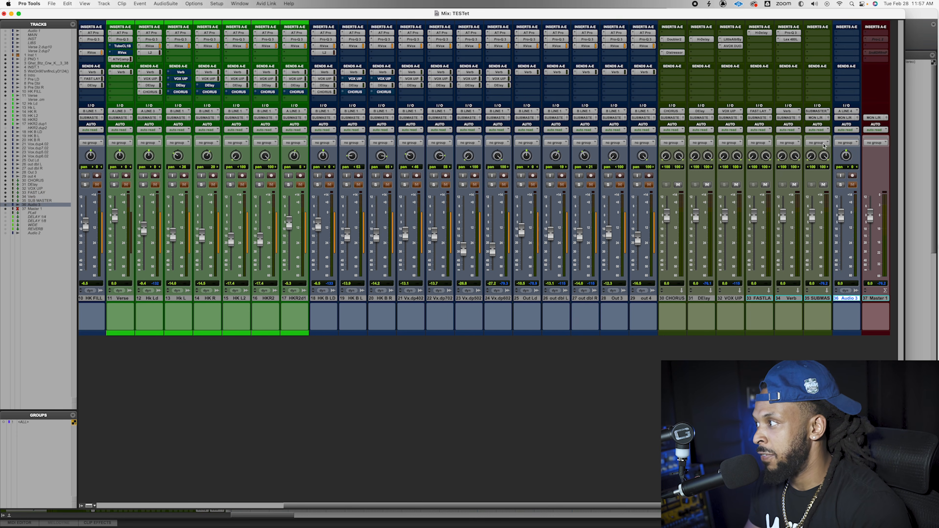
Step: Move the Audio 3 track ahead of the SUB MASTER track, and delete Audio 3 from the session
scroll(824, 145, "right", 2)
left_click_drag(819, 299, 789, 298)
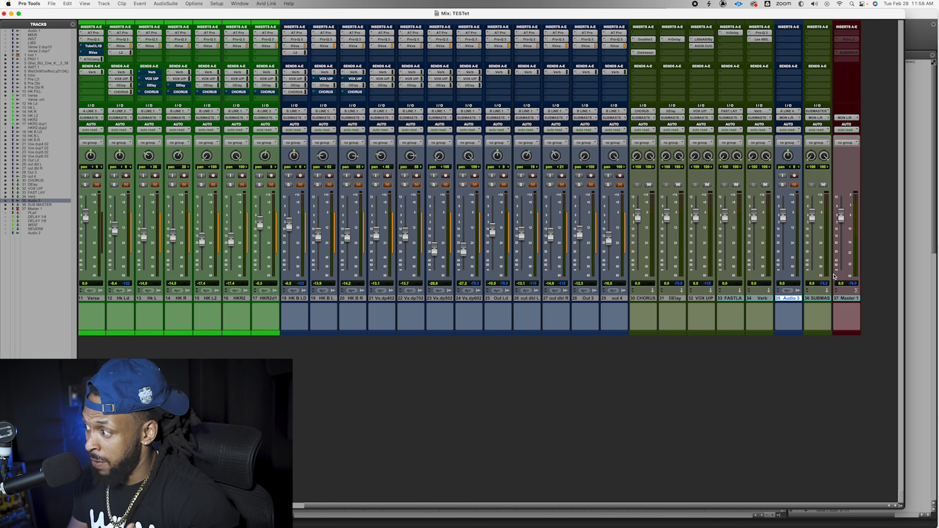
left_click(818, 298)
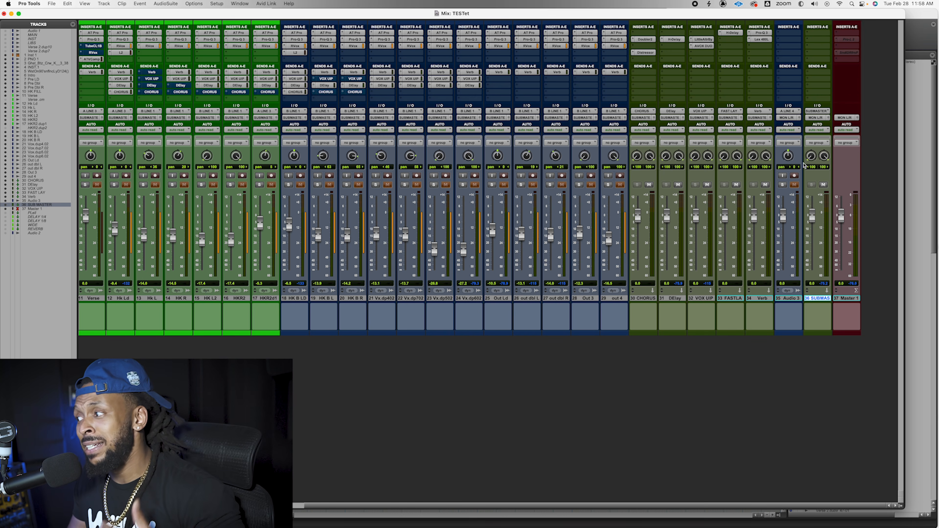
left_click(785, 298)
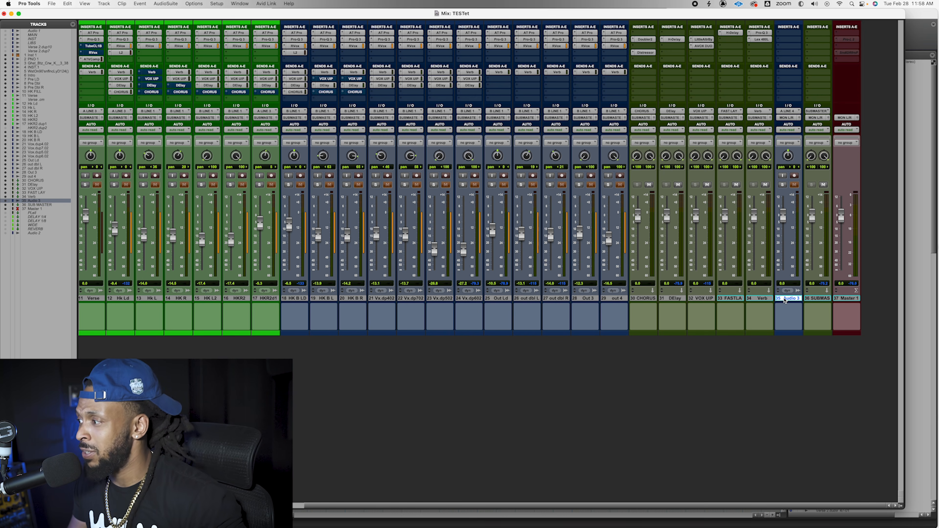
right_click(784, 299)
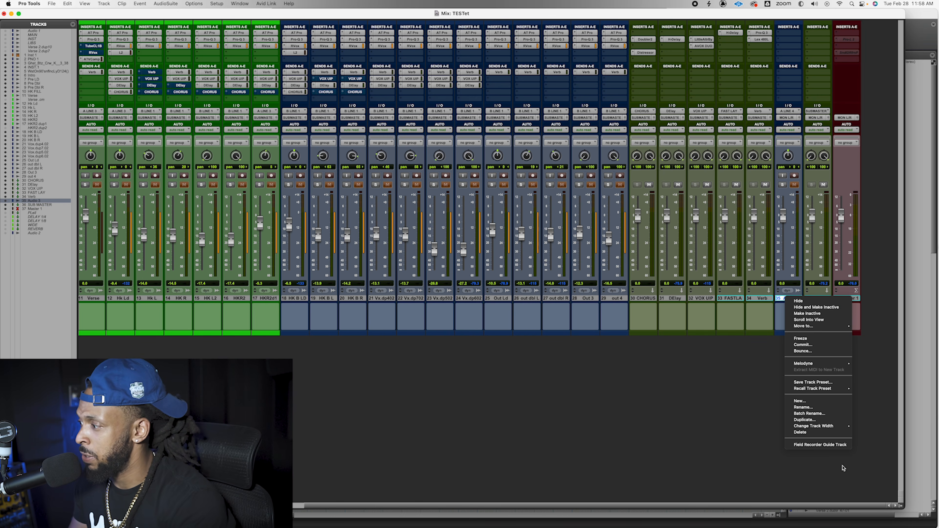
left_click(822, 432)
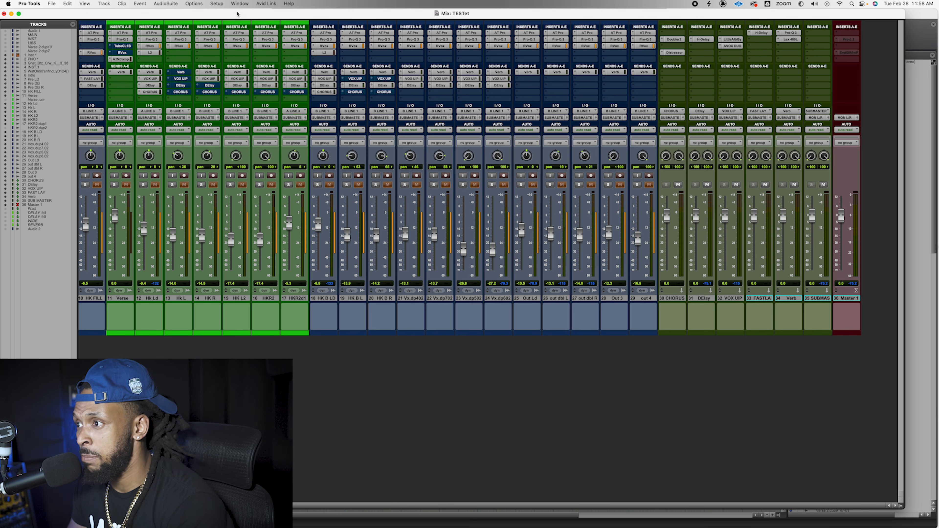
Step: In the I/O Setup bus settings, set the default output bus for mono tracks to SUB MASTER (Stereo)
left_click(217, 4)
left_click(237, 52)
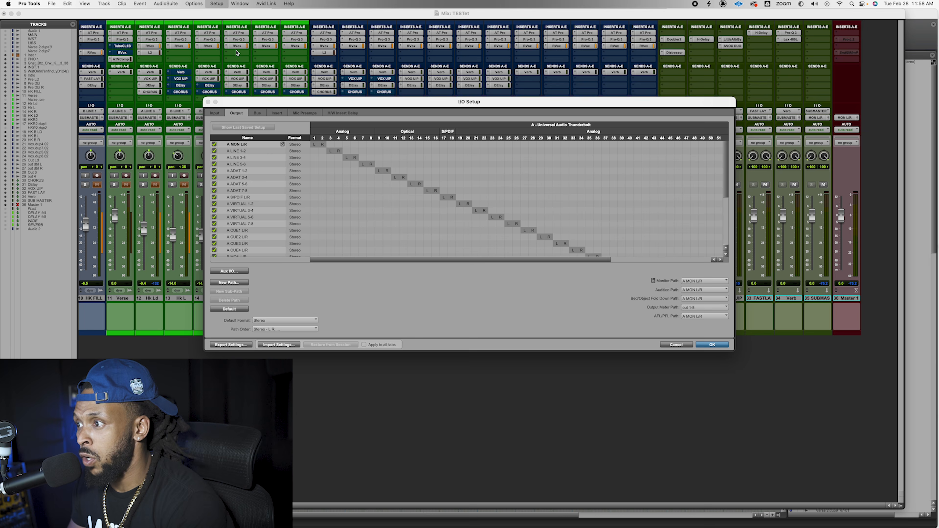
left_click(251, 115)
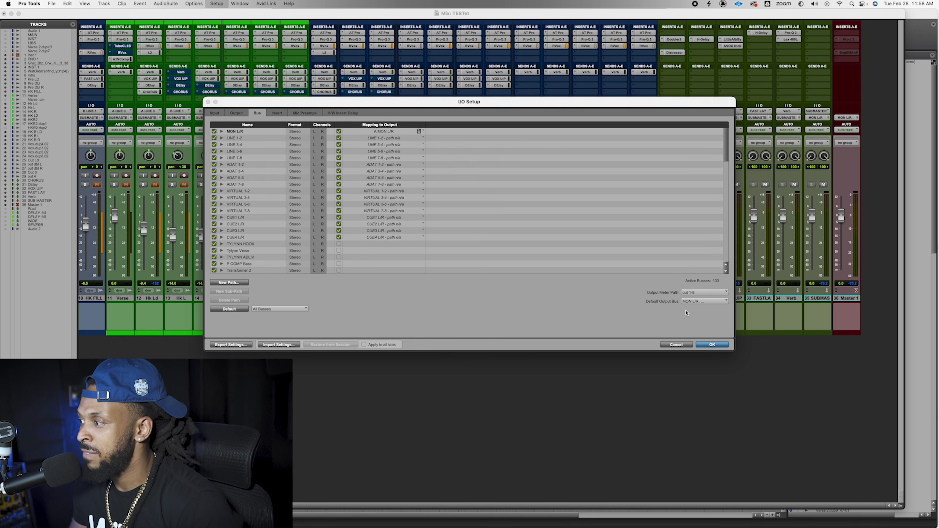
left_click(701, 304)
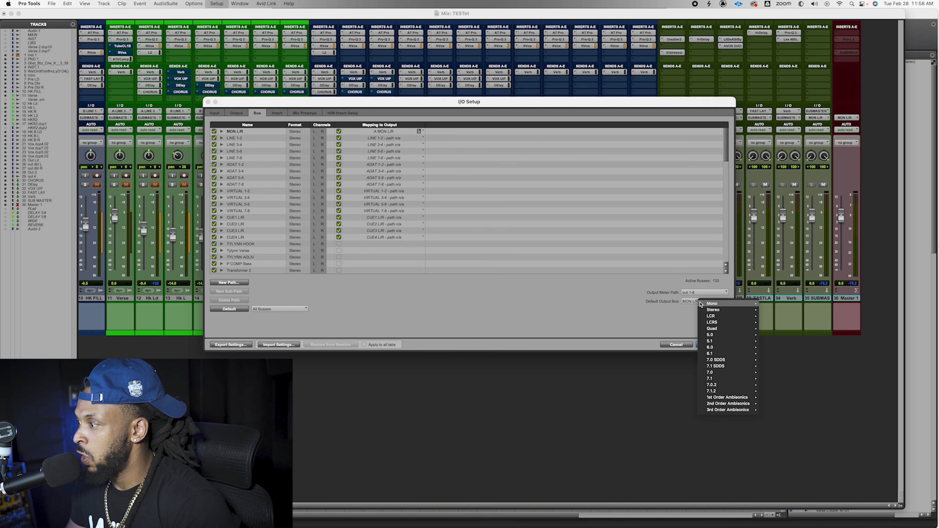
mouse_move(701, 303)
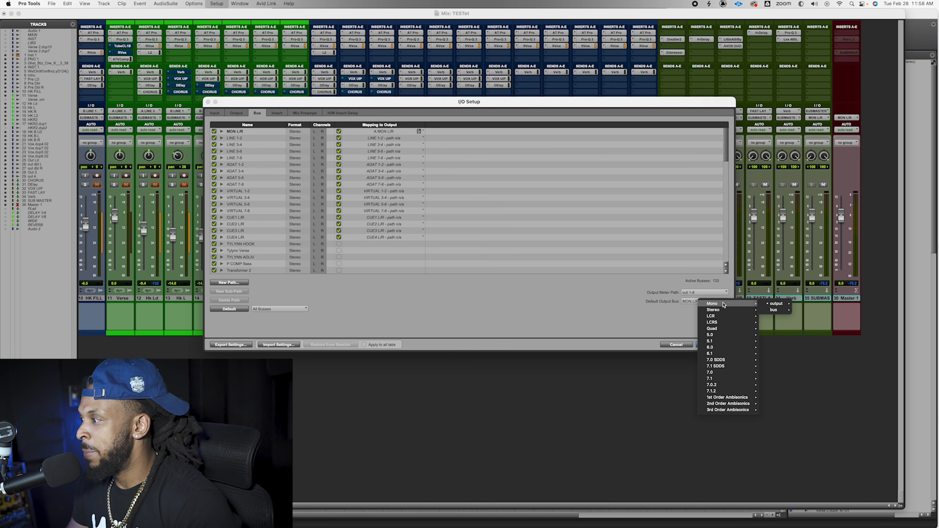
mouse_move(783, 311)
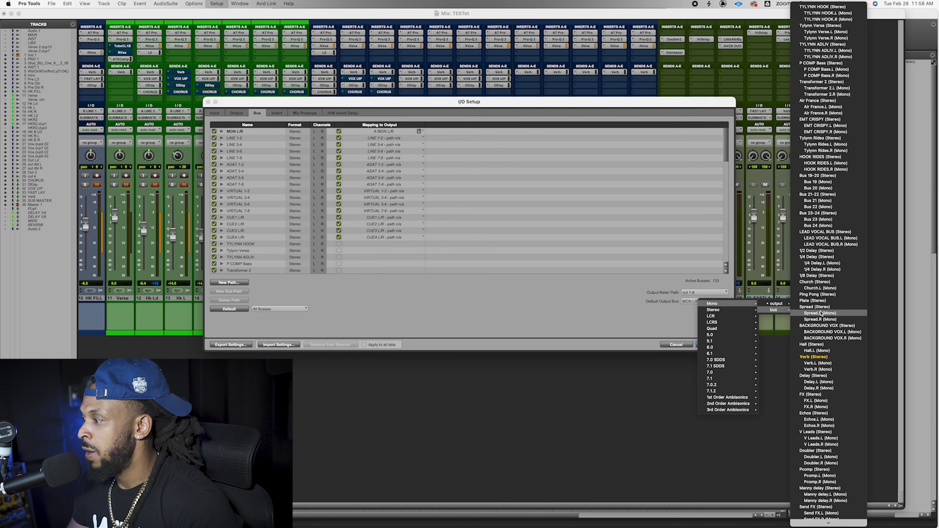
scroll(847, 372, "down", 15)
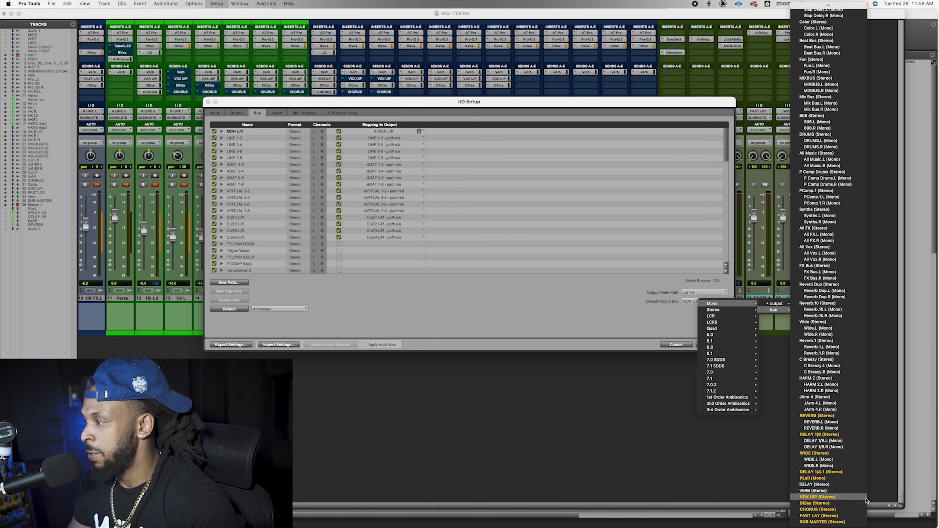
left_click(853, 522)
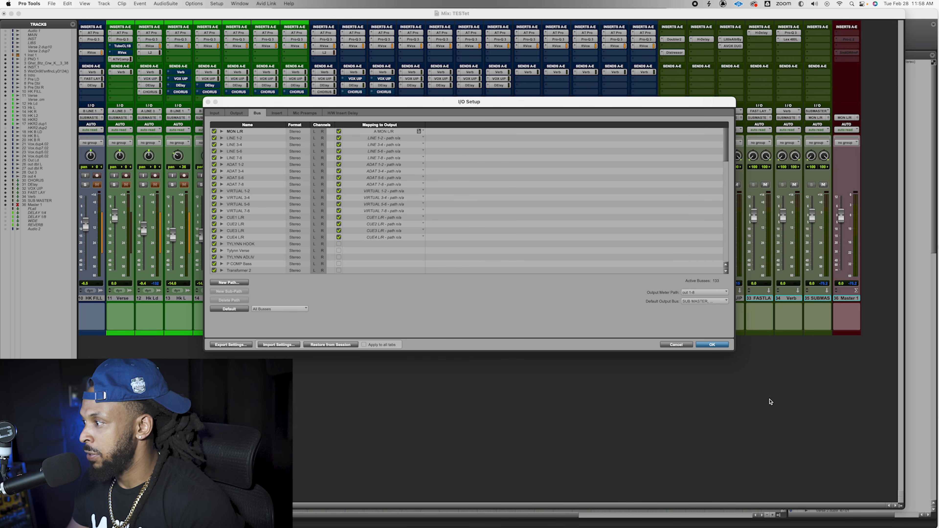
Step: Set the default output bus for stereo tracks to SUB MASTER (Stereo) and apply the I/O Setup
left_click(719, 302)
mouse_move(754, 310)
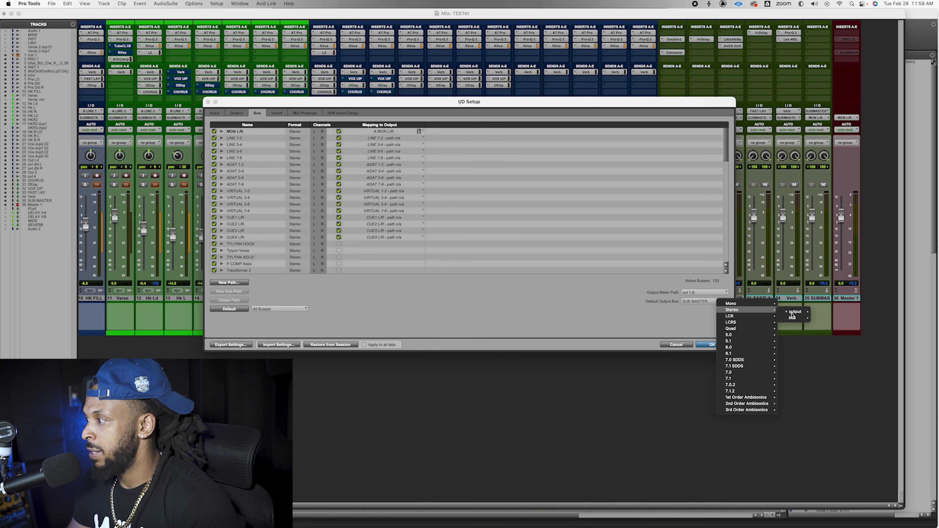
mouse_move(795, 312)
scroll(851, 411, "down", 10)
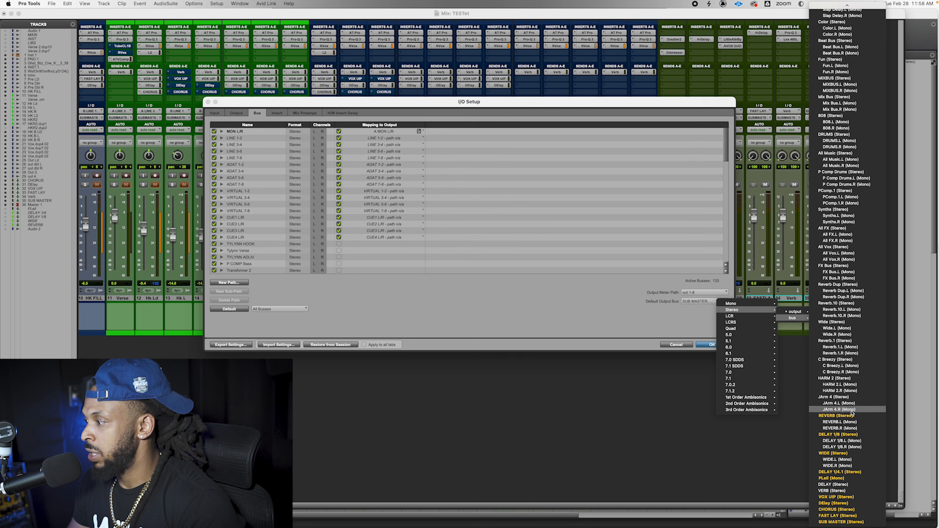
left_click(875, 522)
left_click(715, 318)
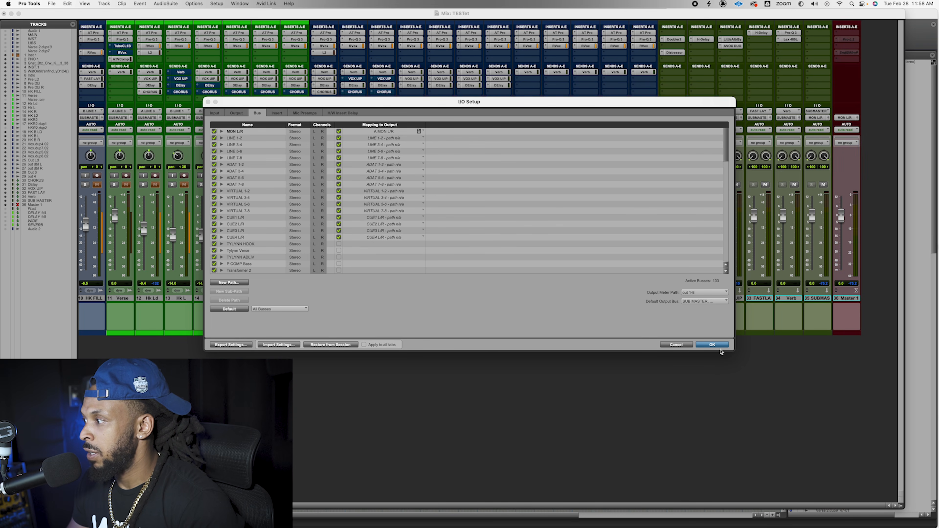
left_click(712, 345)
Step: Create one new mono audio track in samples after the out 4 track
left_click(651, 298)
key("shift+super+n")
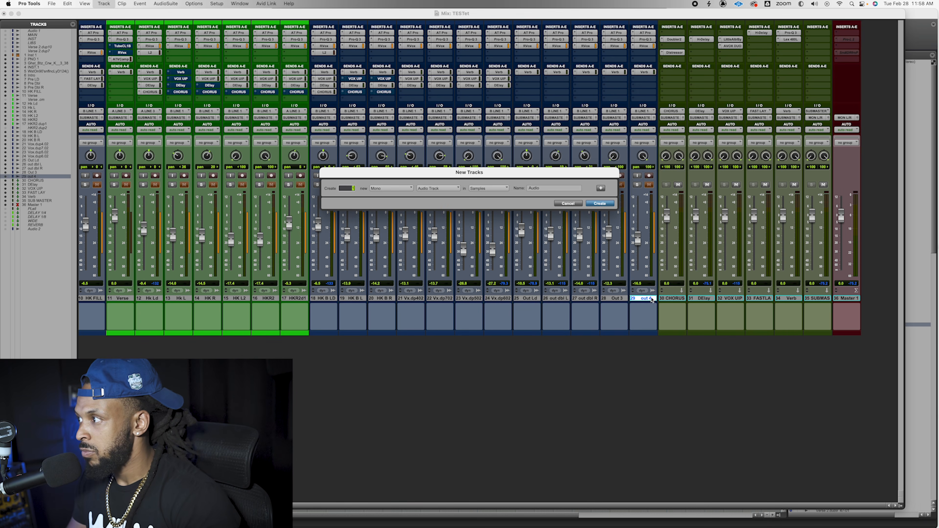
key("Return")
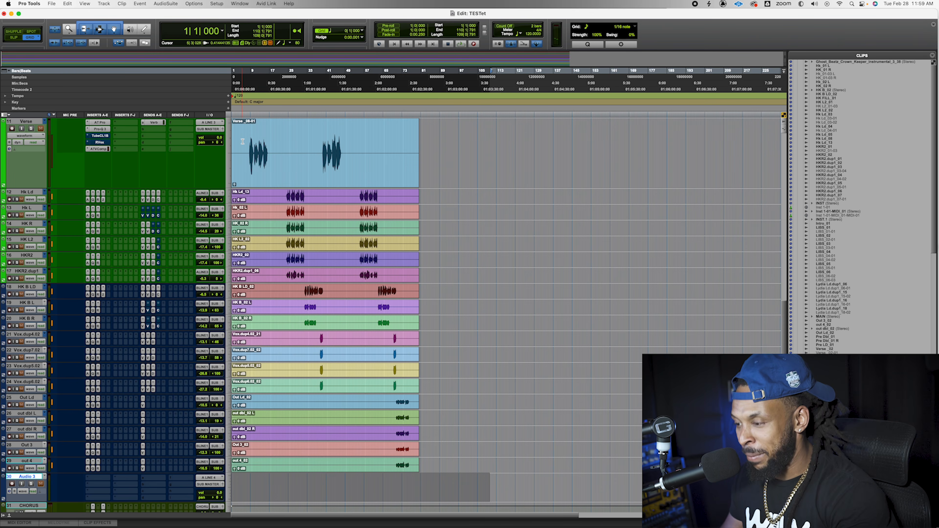
Step: Place the edit cursor at 8|2|000 on the Verse track and switch its track view to playlists
left_click(245, 142)
scroll(249, 142, "up", 2)
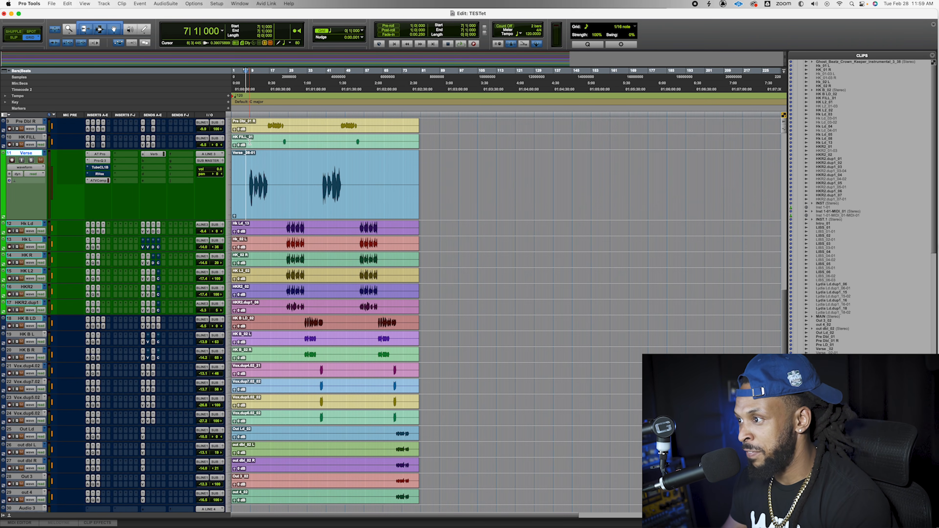
key("t")
key("t")
left_click(301, 167)
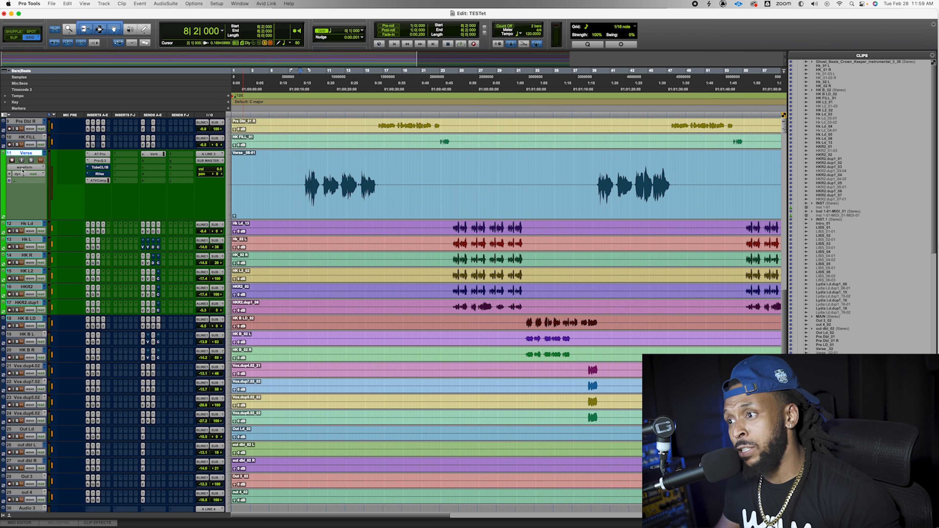
left_click(34, 169)
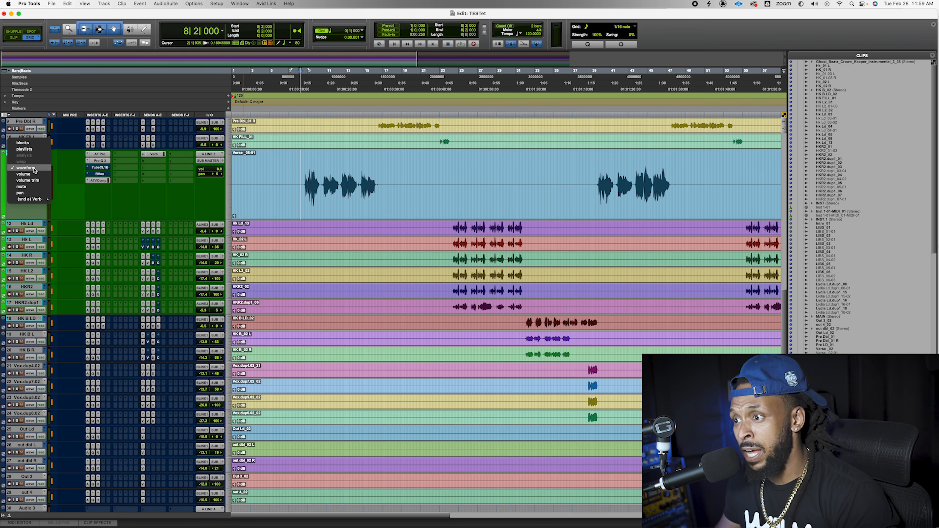
left_click(24, 149)
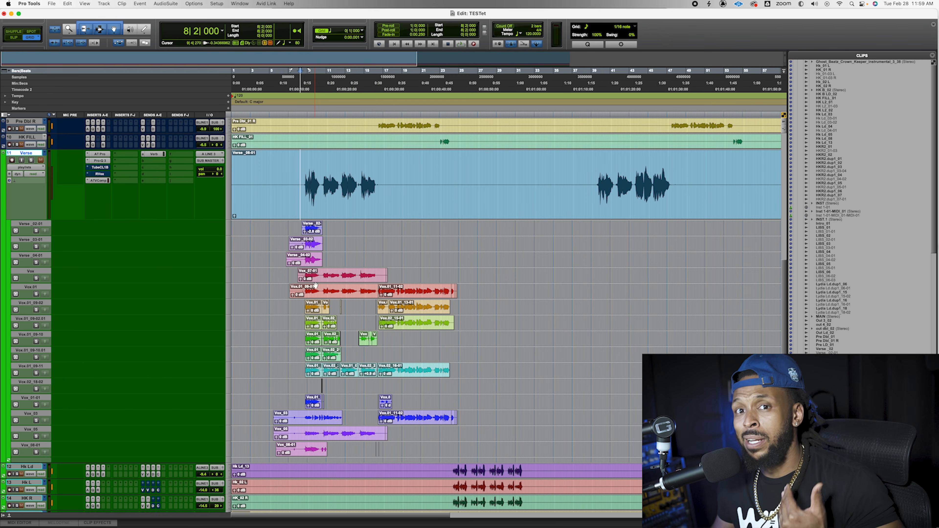
left_click(34, 171)
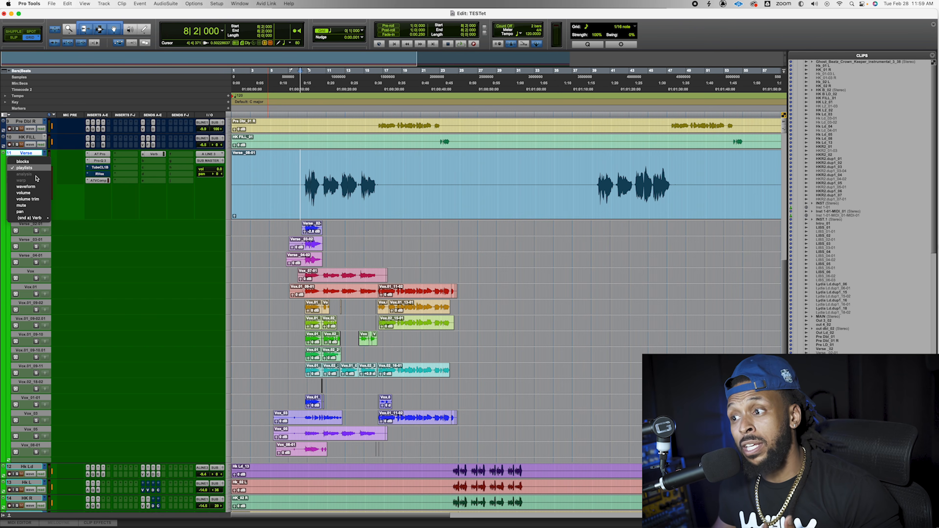
left_click(302, 174)
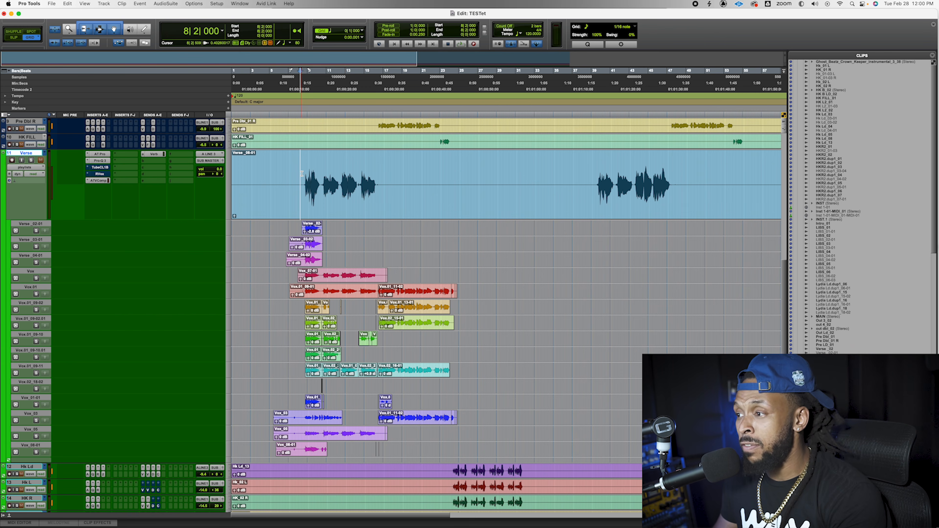
Step: Select the opening part of the first vocal phrase on the Verse track, starting at 8|4|000
key("super+bracketright")
key("super+bracketright")
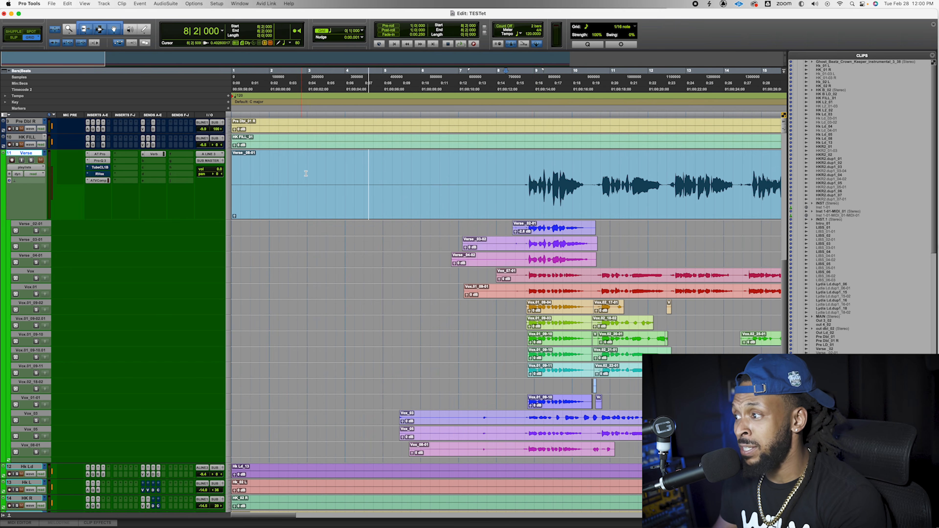
left_click(527, 180)
scroll(624, 182, "right", 1)
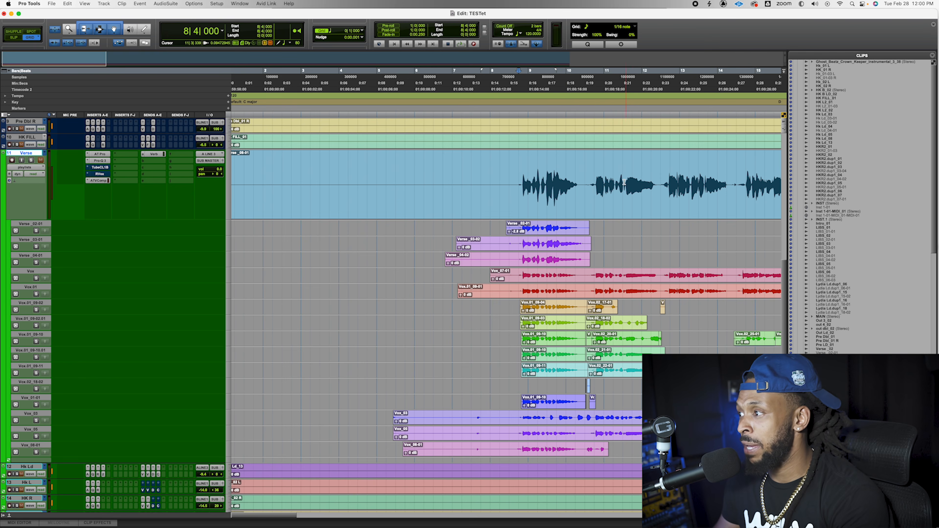
left_click_drag(519, 173, 537, 174)
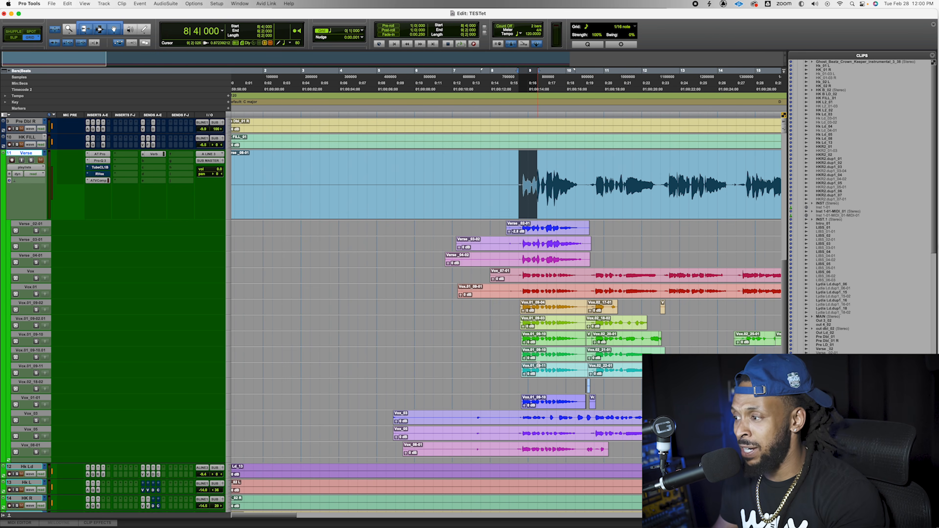
key("r")
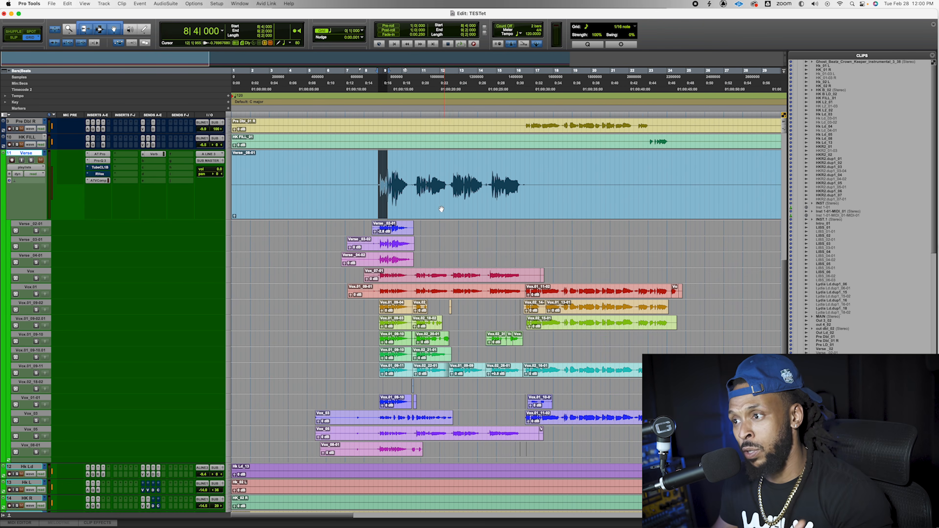
Step: Return the Verse track to waveform view and clear the time selection
left_click(41, 168)
left_click(26, 187)
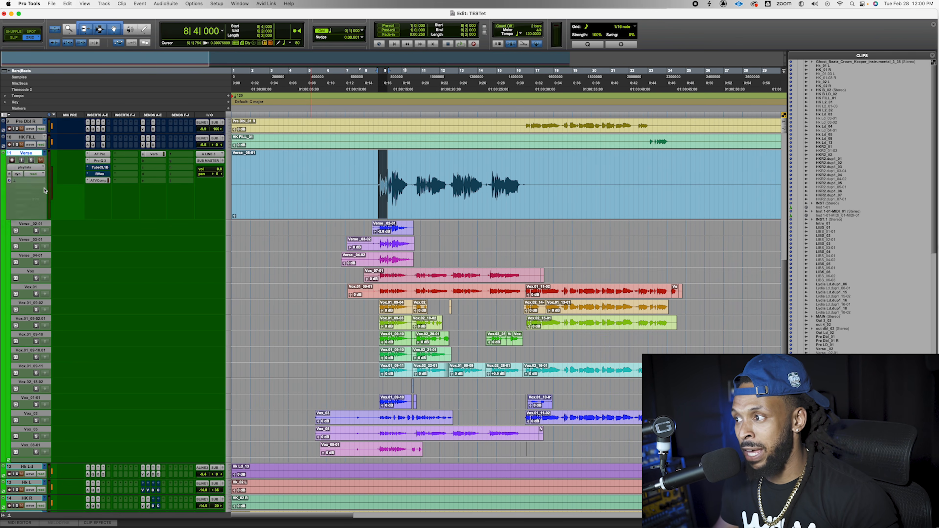
left_click(382, 169)
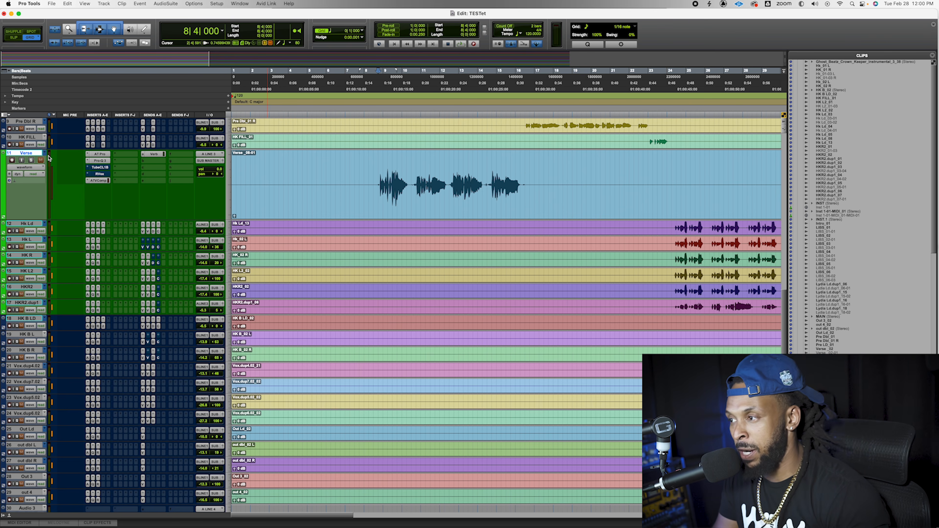
Step: Create a new empty playlist on the Verse track, and undo it
key("ctrl+backslash")
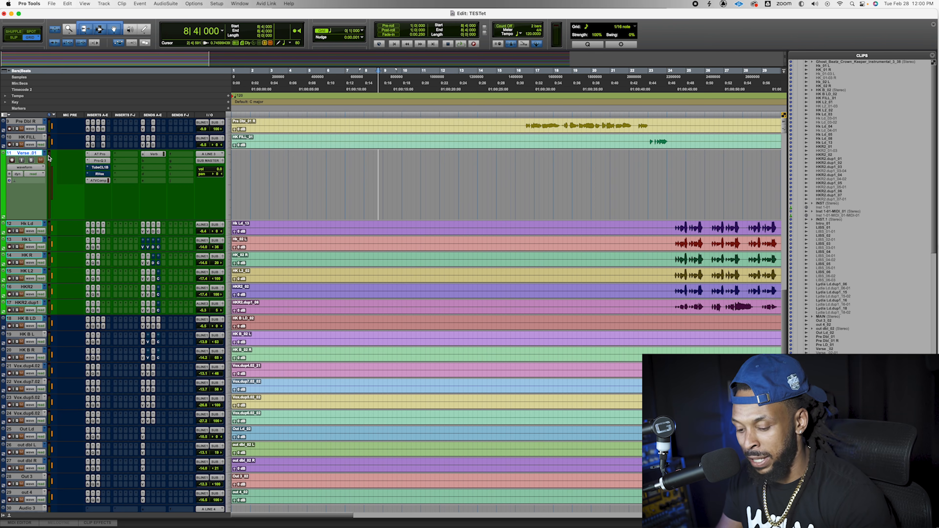
key("super+z")
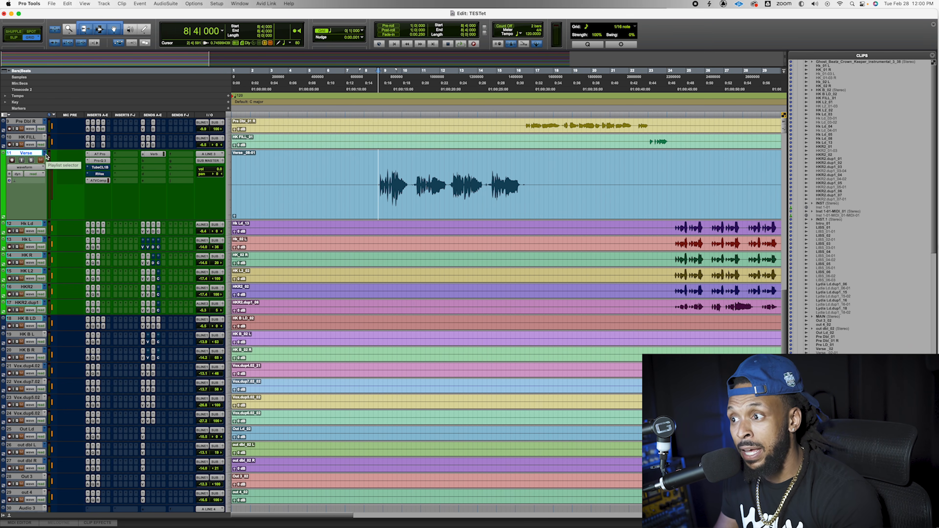
Step: Duplicate the Verse track's current playlist and delete the first vocal phrase, starting at 8|3|000, from the duplicate
left_click(46, 155)
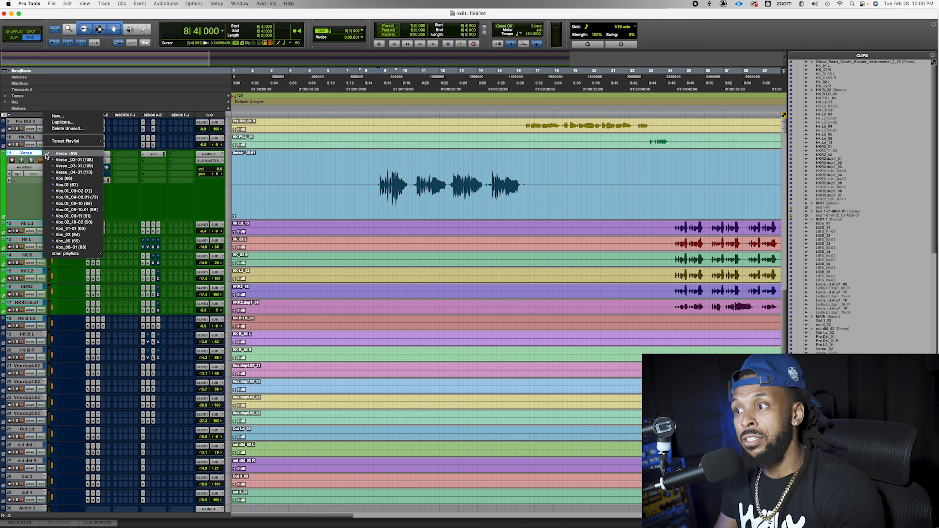
left_click(60, 124)
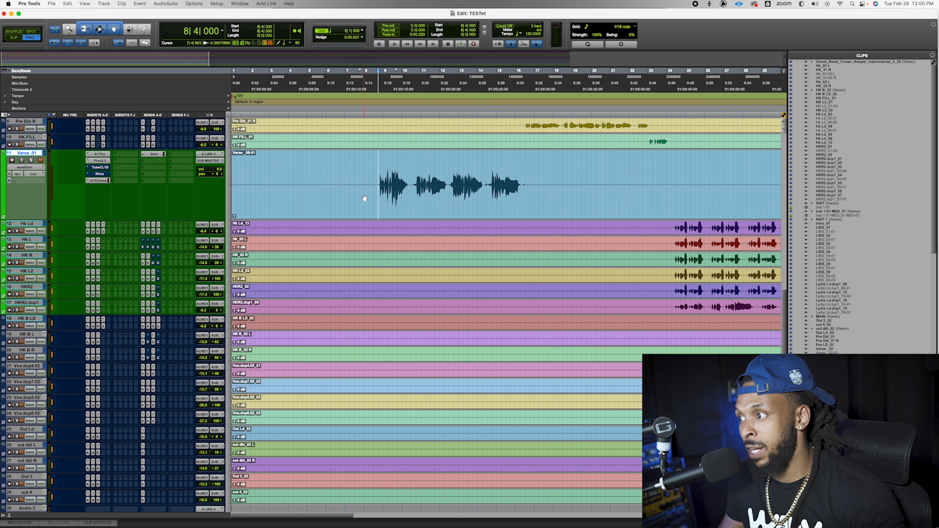
left_click_drag(378, 175, 412, 180)
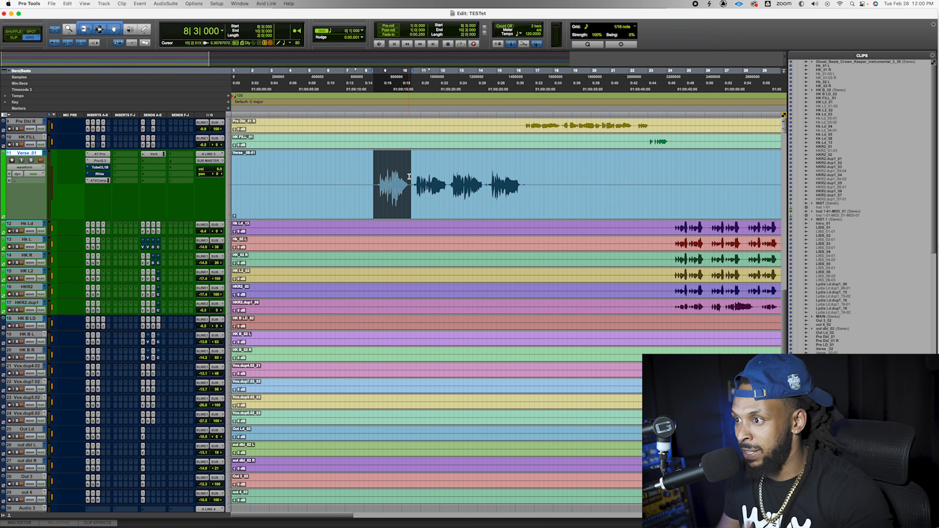
key("Delete")
Step: Switch the Verse track from the duplicate back to its original Verse playlist
left_click(44, 153)
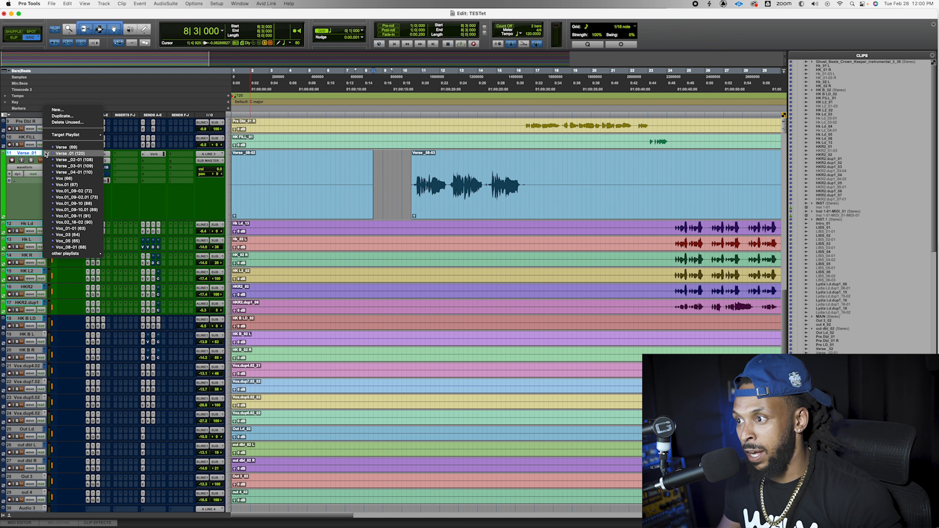
left_click(65, 147)
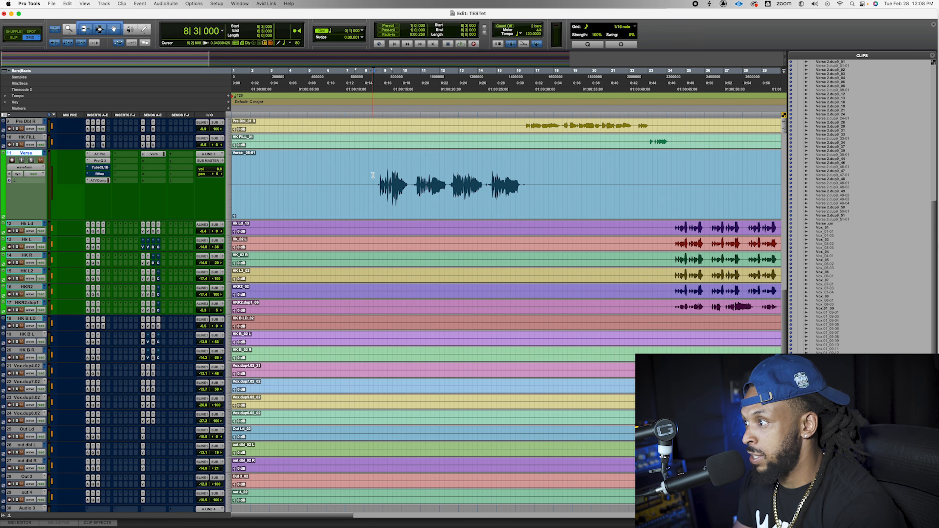
Step: Cycle the first vocal phrase on the Verse track, starting at 8|4|000, through the matching alternate takes and return to the original
key("super+bracketright")
left_click_drag(516, 177, 575, 176)
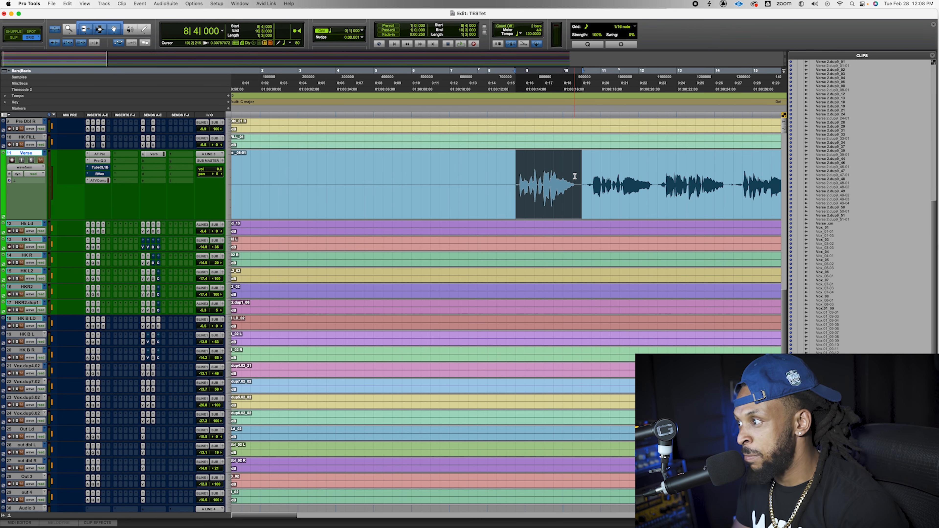
key("super+v")
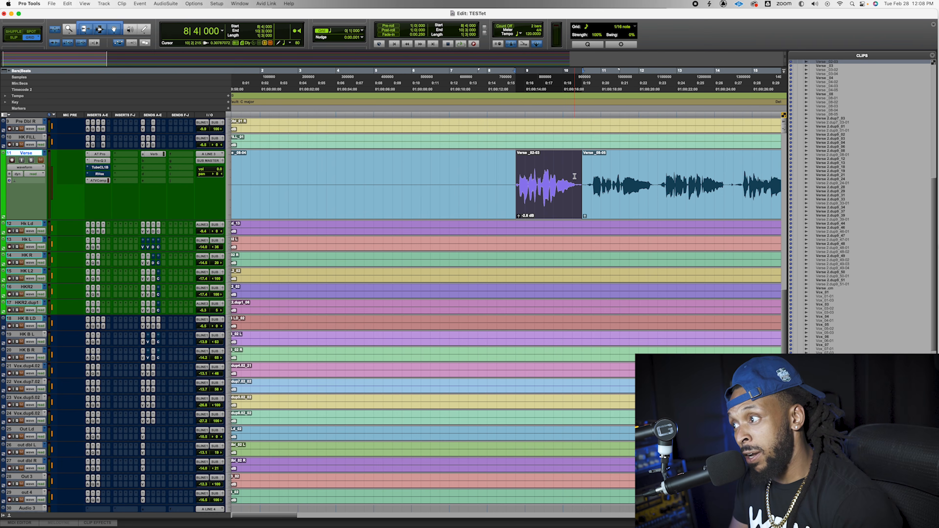
key("shift+Down")
key("shift+Down")
key("shift+Down")
key("shift+Down")
key("shift+Down")
key("shift+Down")
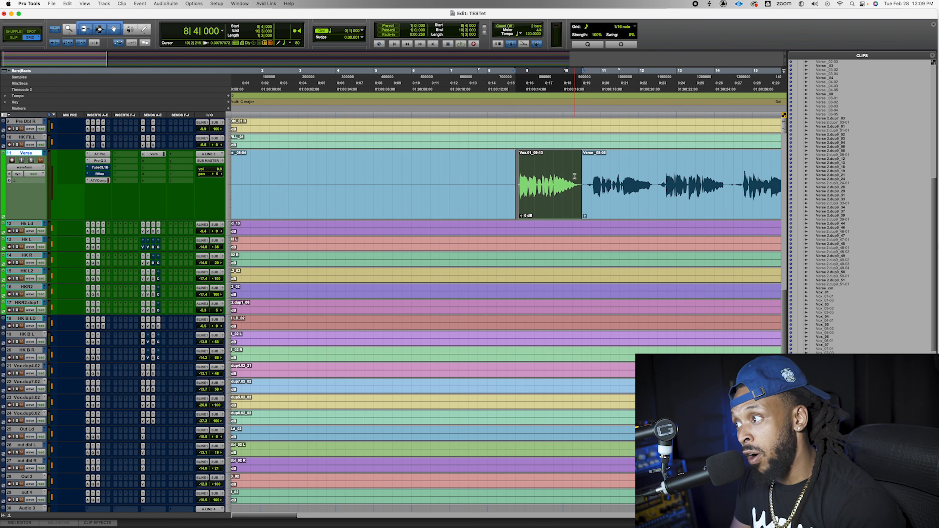
key("shift+Down")
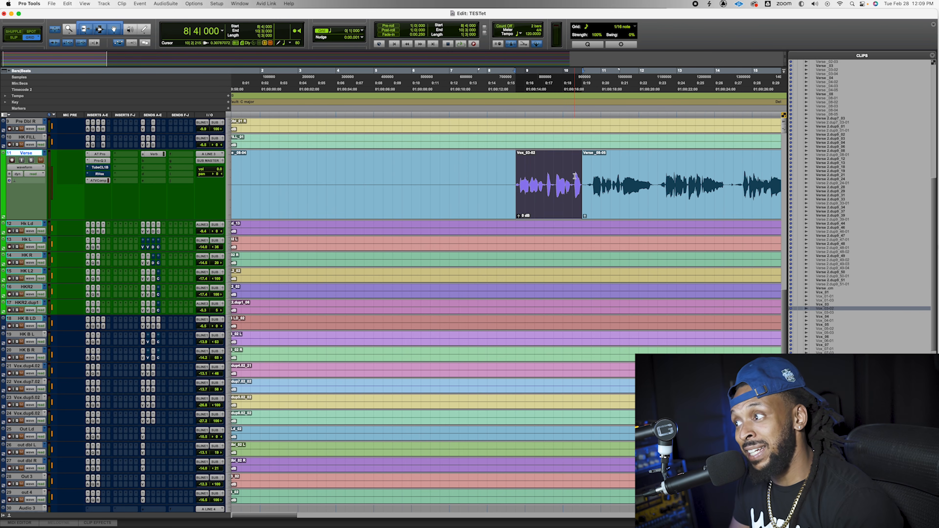
key("shift+Down")
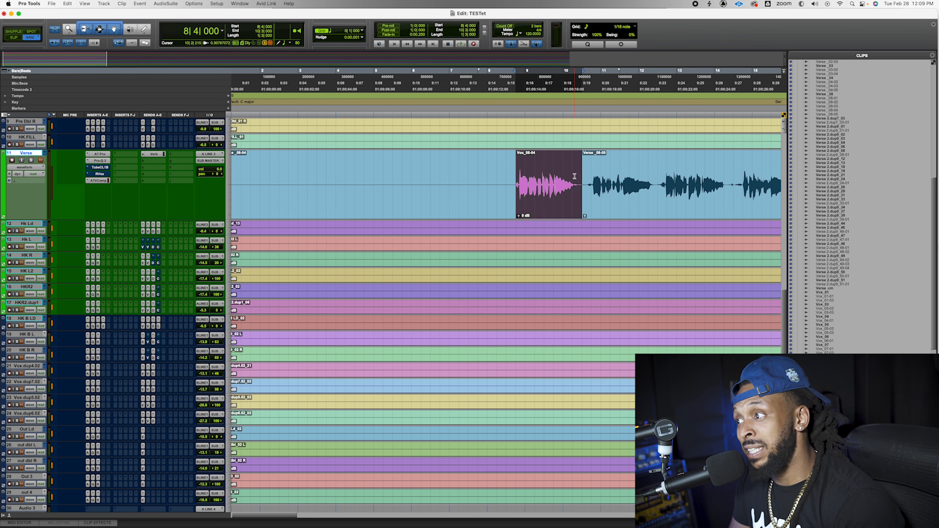
key("shift+Down")
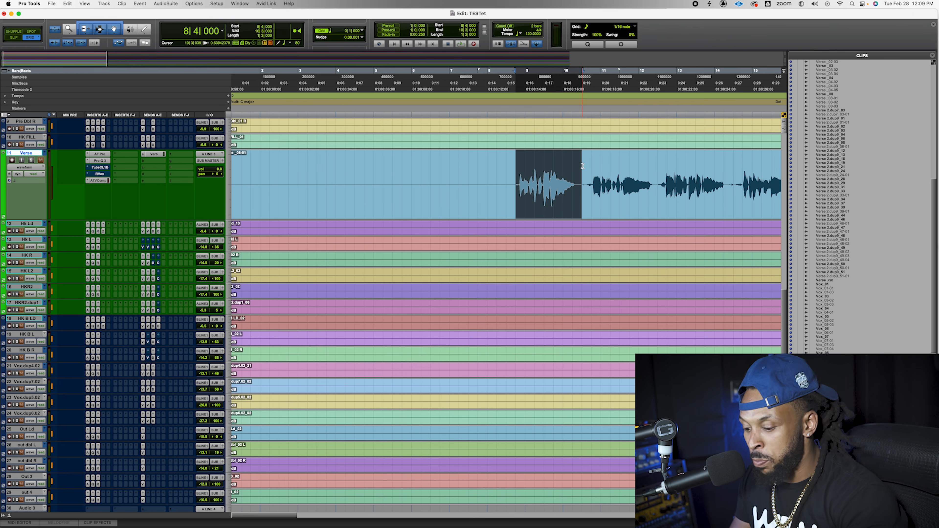
Step: Swap the short syllable in the second vocal phrase, starting at 11|2|180, for matching alternate takes, and undo the swaps
left_click(612, 163)
key("super+bracketright")
key("super+bracketright")
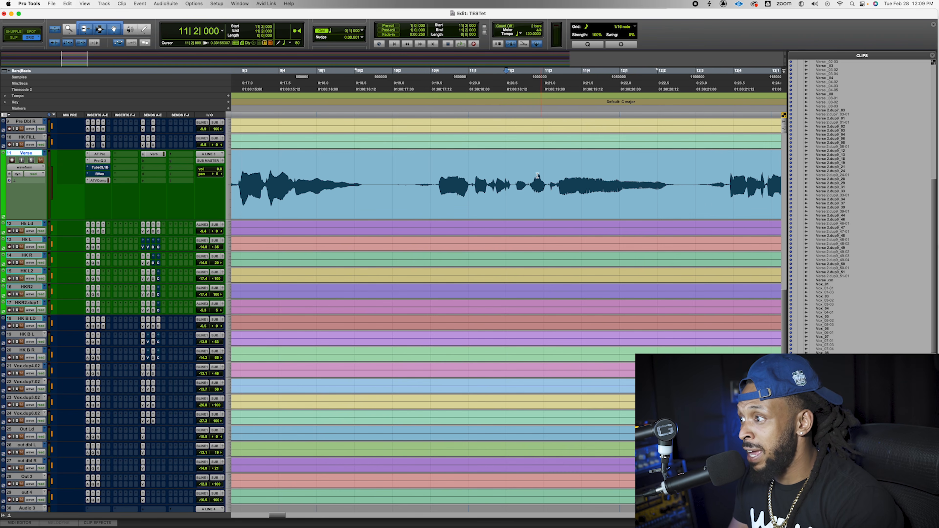
left_click(527, 168)
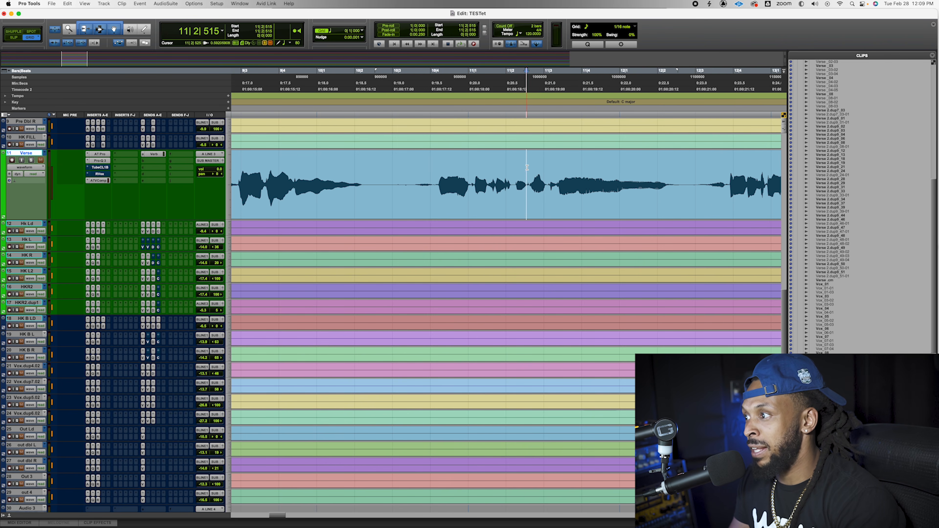
left_click_drag(513, 163, 546, 162)
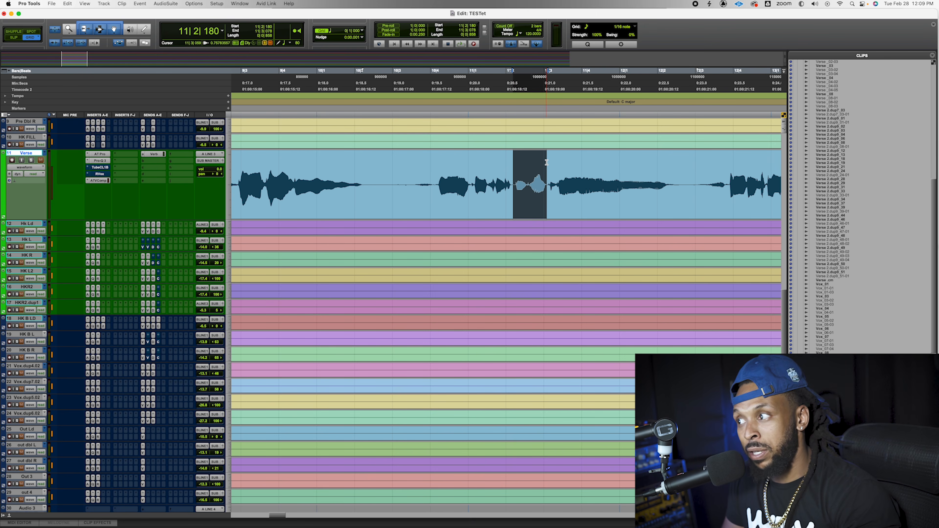
key("super+v")
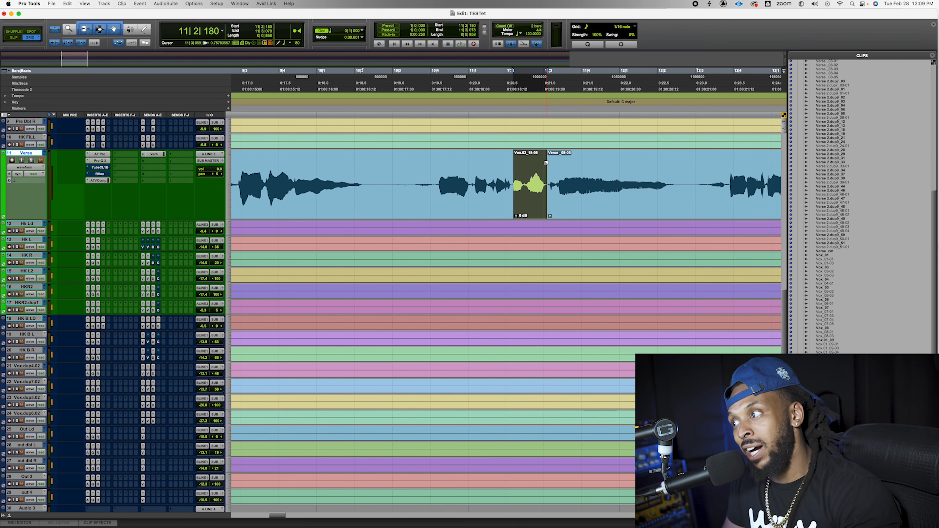
key("super+v")
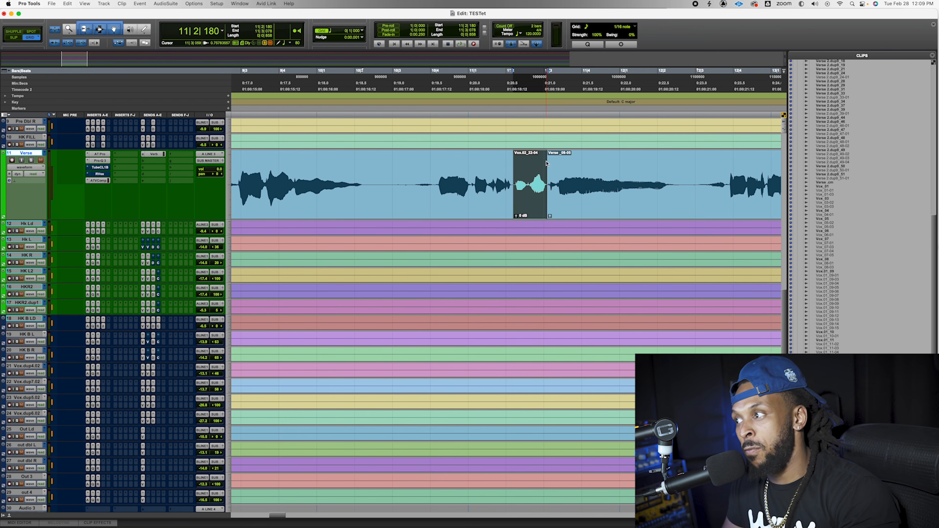
key("super+z")
key("super+z")
key("super+z")
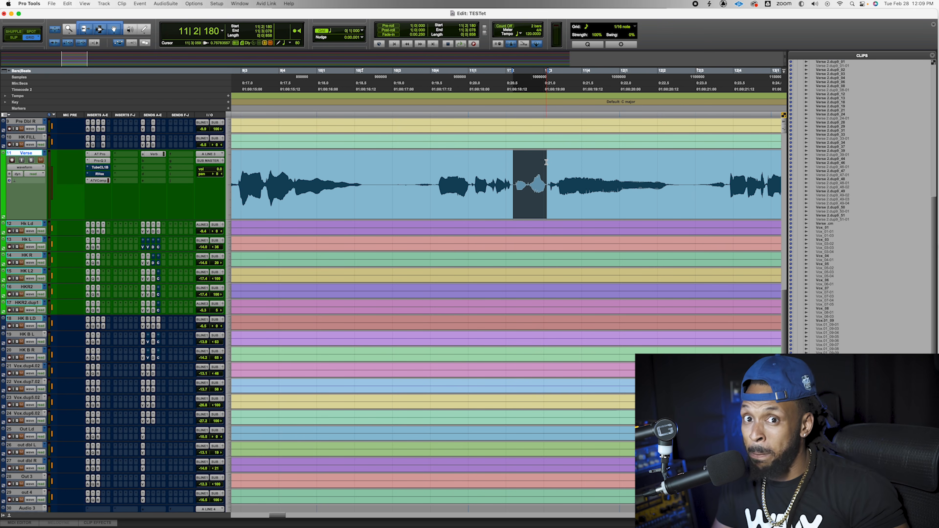